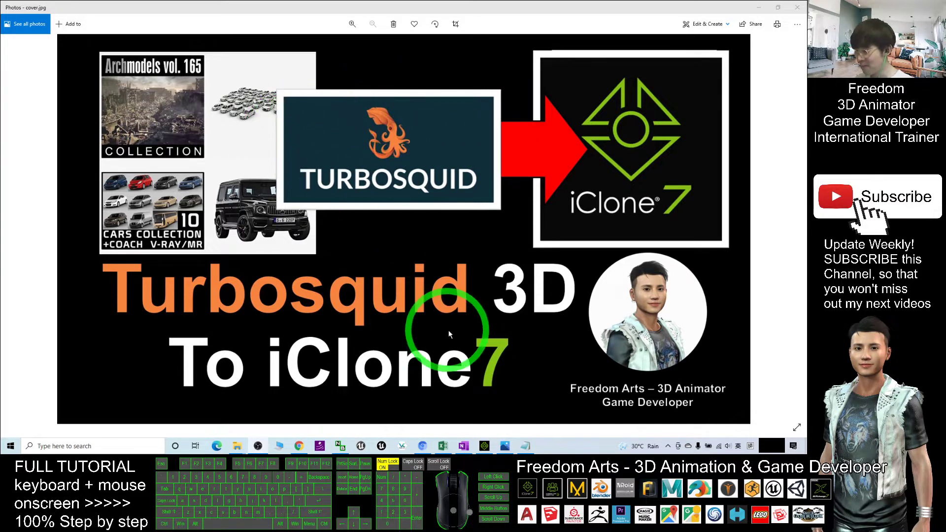
Open notes.txt in Notepad alongside the TurboSquid cover image in Photos.
{"action": "left_click", "coordinate": [797, 427]}
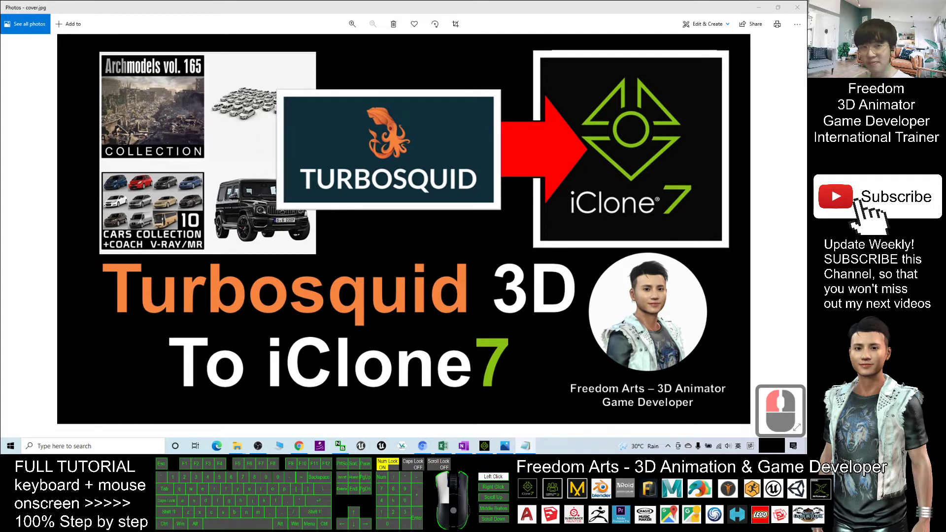
{"action": "left_click", "coordinate": [525, 445]}
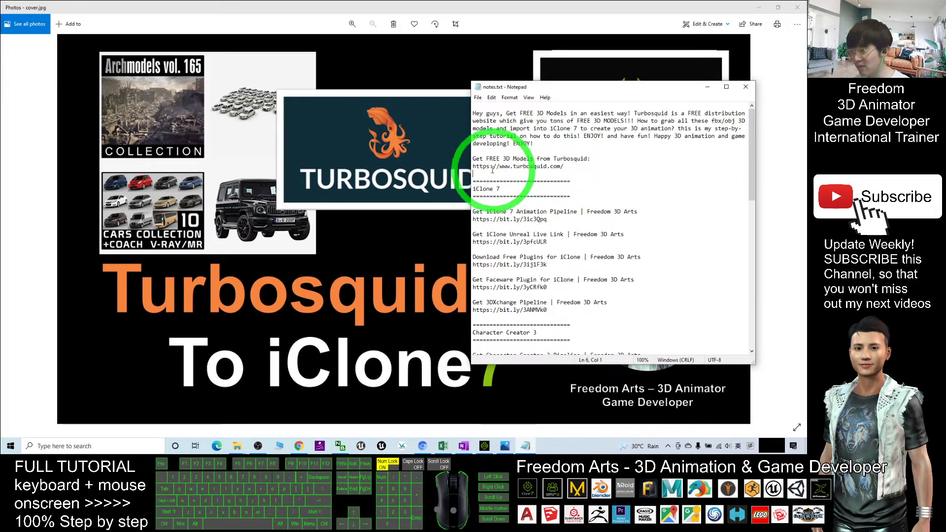
{"action": "left_click_drag", "start_coordinate": [473, 167], "coordinate": [564, 166]}
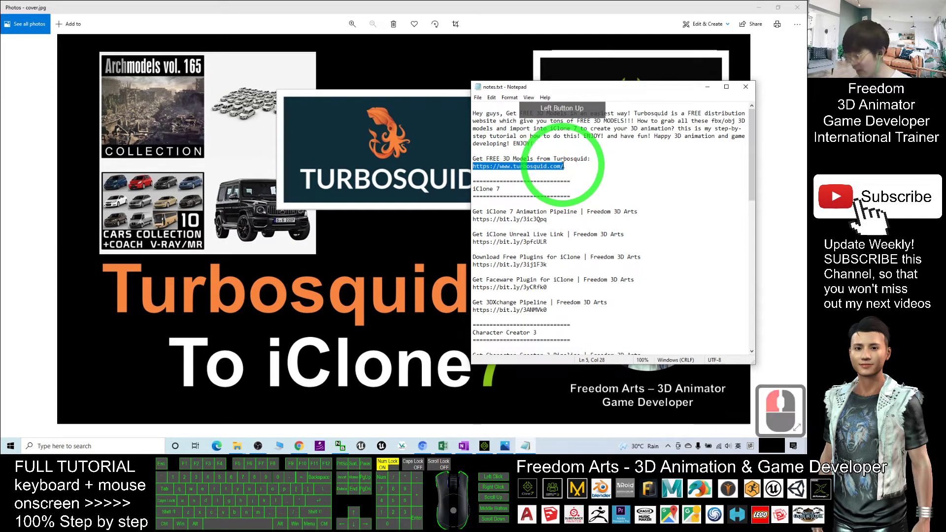
{"action": "left_click", "coordinate": [300, 446]}
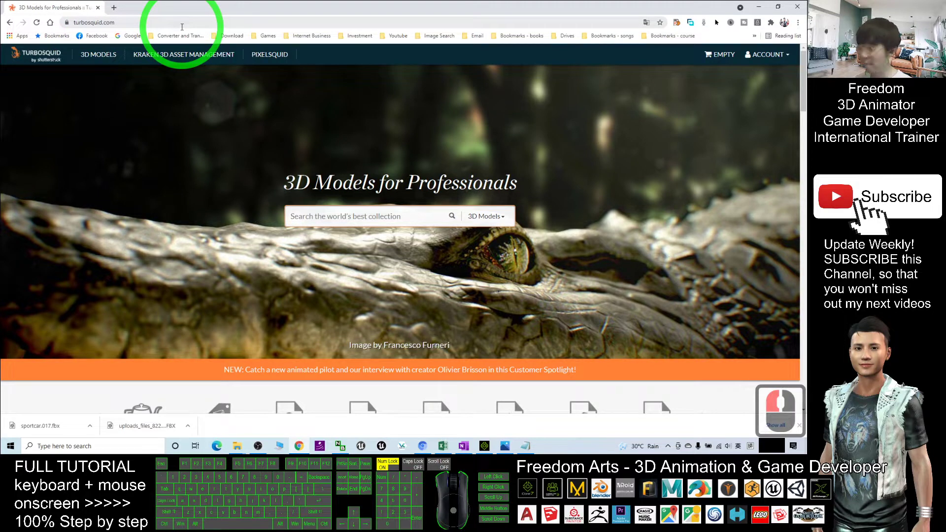
Dismiss the Account menu and run a TurboSquid model search for 'car'.
{"action": "left_click", "coordinate": [350, 208]}
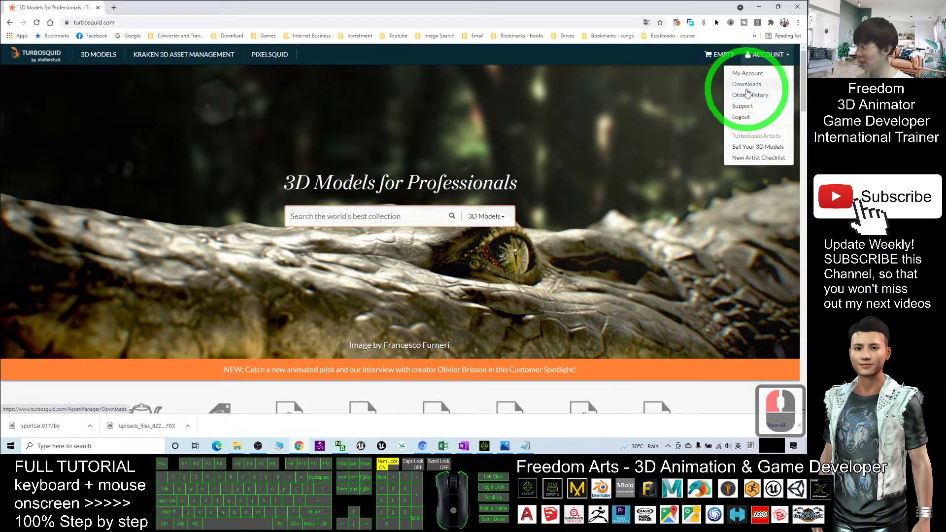
{"action": "left_click", "coordinate": [586, 186]}
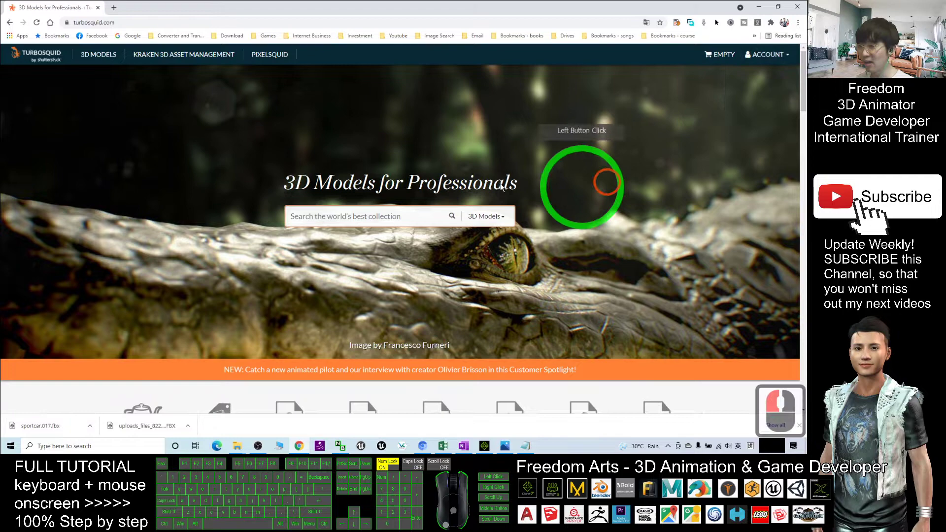
{"action": "scroll", "coordinate": [591, 212], "scroll_direction": "down", "scroll_amount": 3}
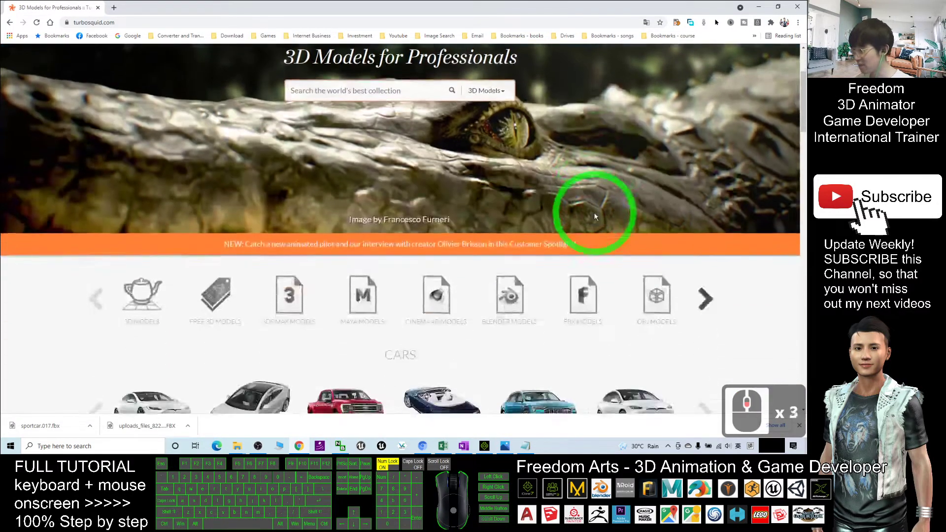
{"action": "scroll", "coordinate": [591, 212], "scroll_direction": "up", "scroll_amount": 4}
{"action": "left_click", "coordinate": [339, 215]}
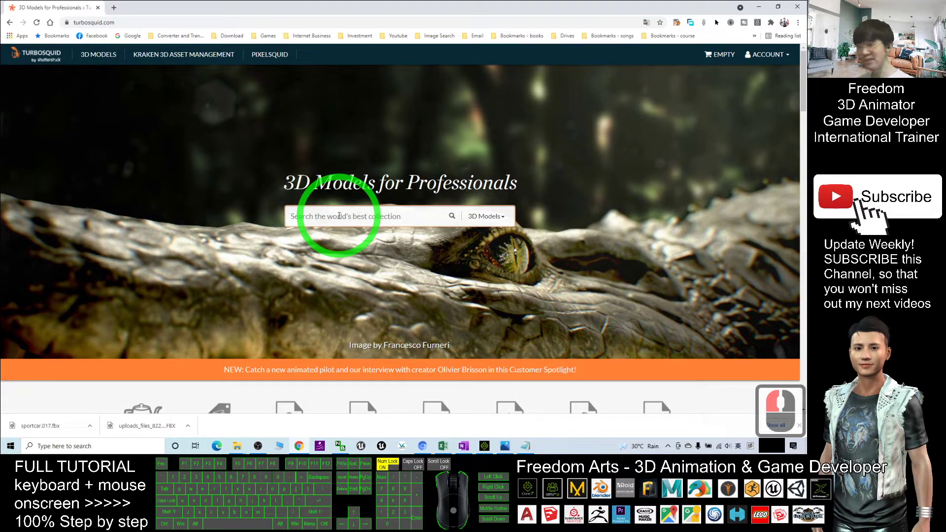
{"action": "type", "text": "car"}
{"action": "key", "text": "Return"}
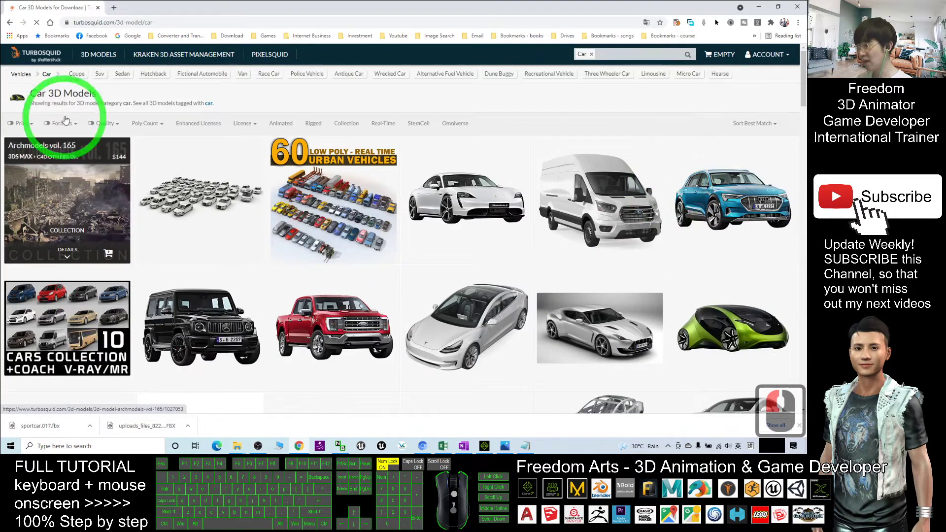
Set the Price filter to Free for the car results.
{"action": "mouse_move", "coordinate": [771, 211]}
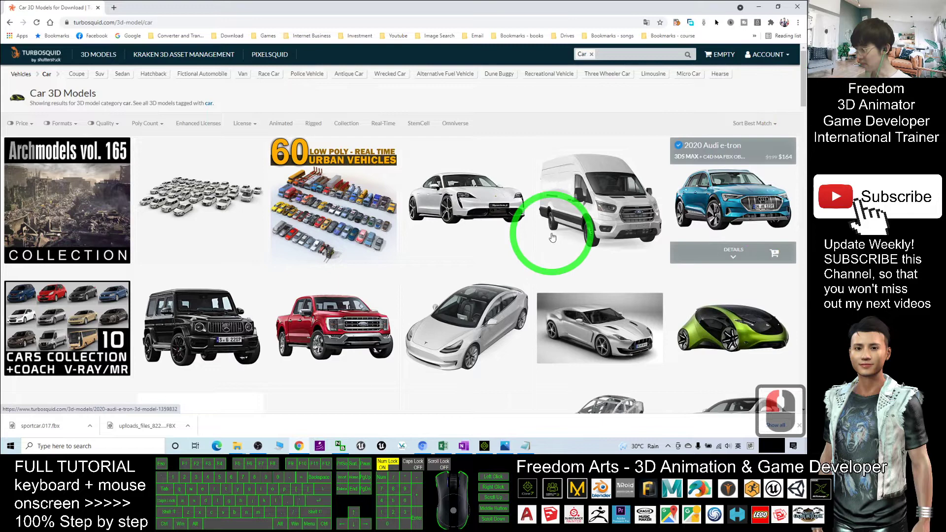
{"action": "mouse_move", "coordinate": [63, 244]}
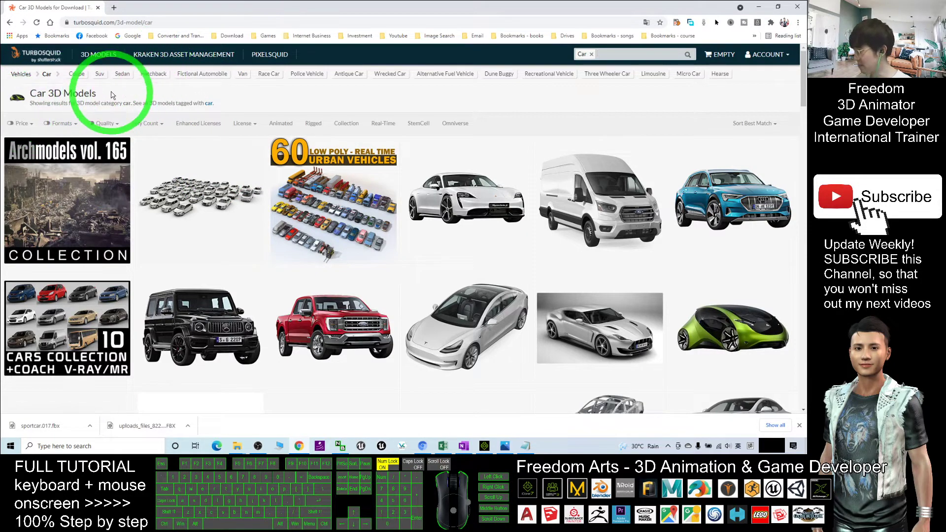
{"action": "left_click", "coordinate": [16, 125]}
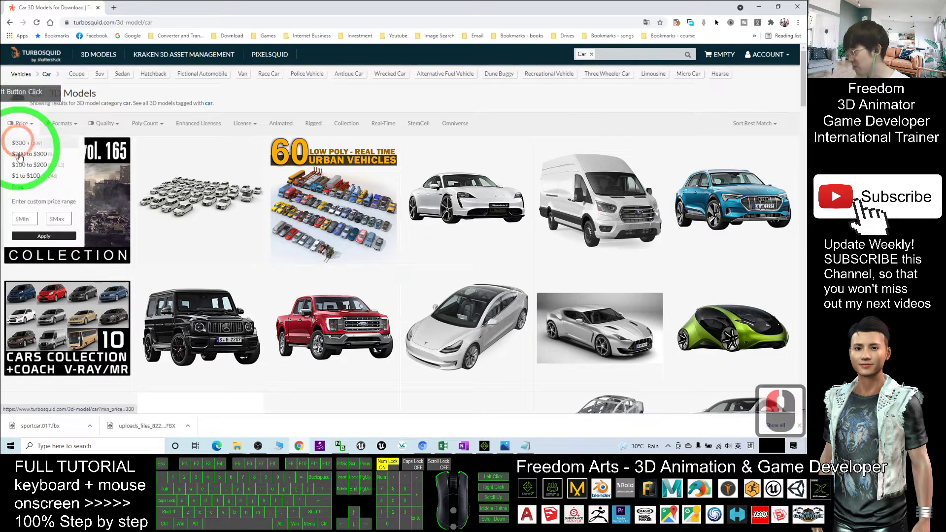
{"action": "left_click", "coordinate": [23, 190]}
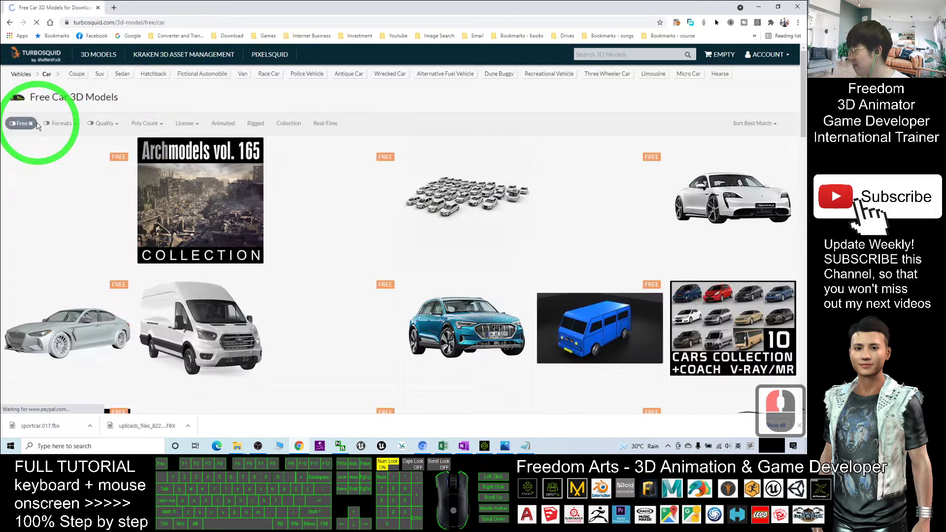
Restrict the Formats filter to .fbx and .obj models.
{"action": "left_click", "coordinate": [71, 125]}
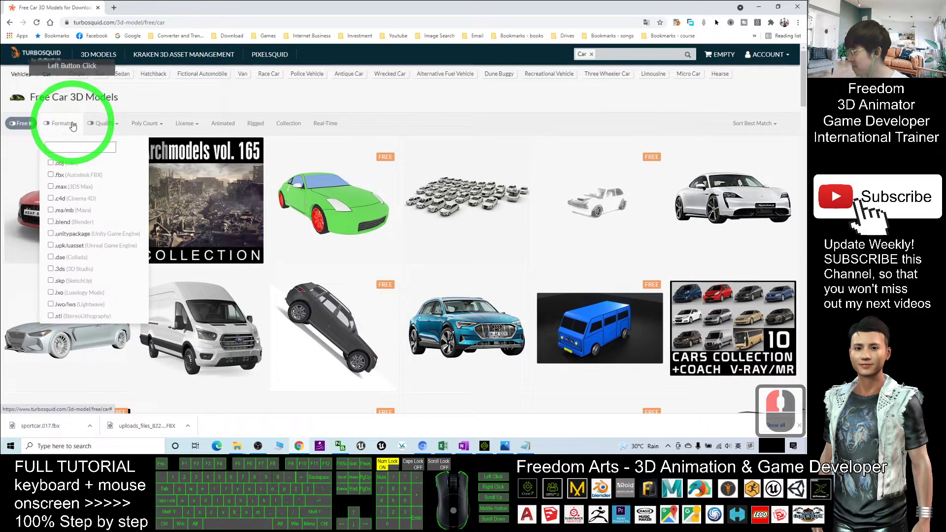
{"action": "left_click", "coordinate": [51, 175]}
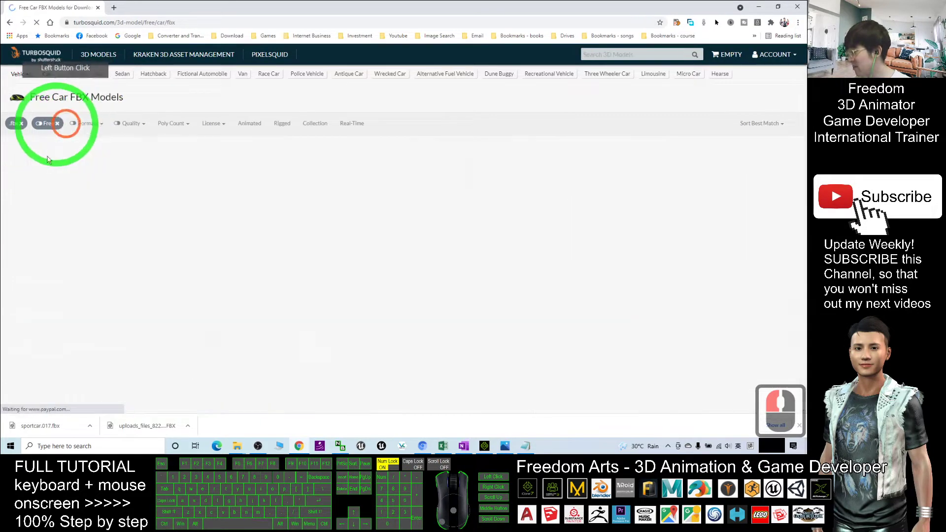
{"action": "left_click", "coordinate": [93, 124]}
{"action": "left_click", "coordinate": [469, 109]}
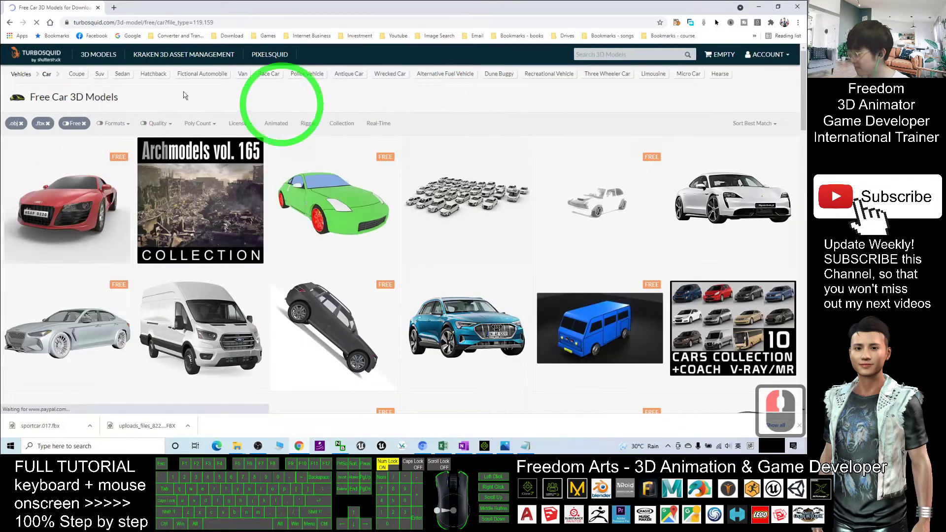
Apply a Max Poly Count of 10000 to the free car results.
{"action": "left_click", "coordinate": [209, 124]}
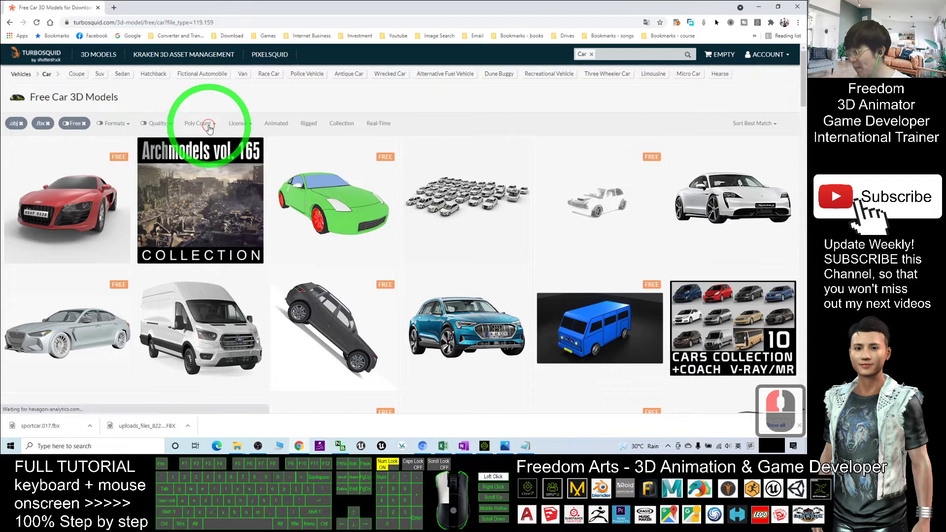
{"action": "left_click", "coordinate": [218, 165]}
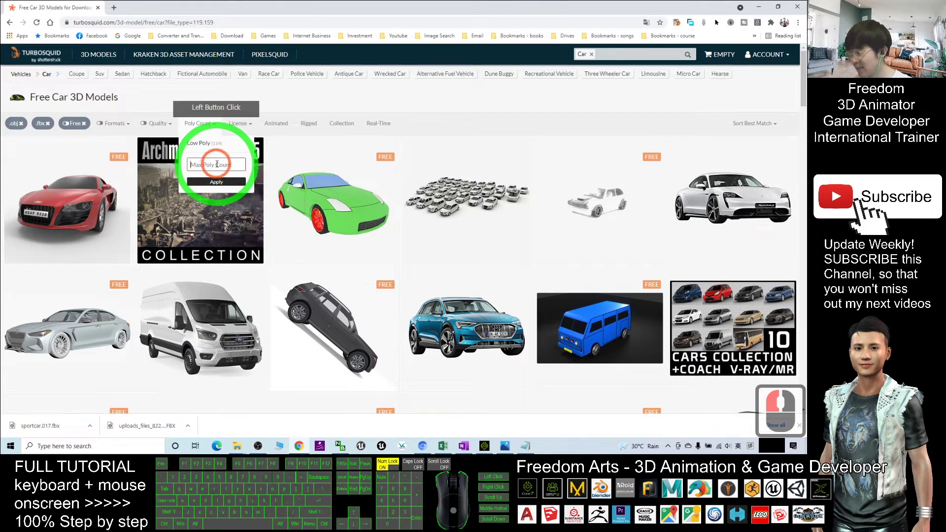
{"action": "type", "text": "10000"}
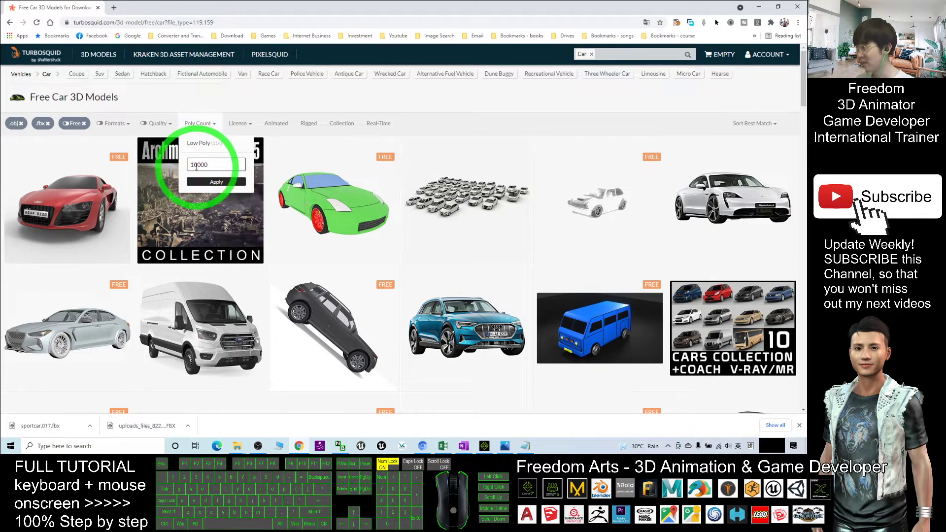
{"action": "left_click", "coordinate": [213, 181]}
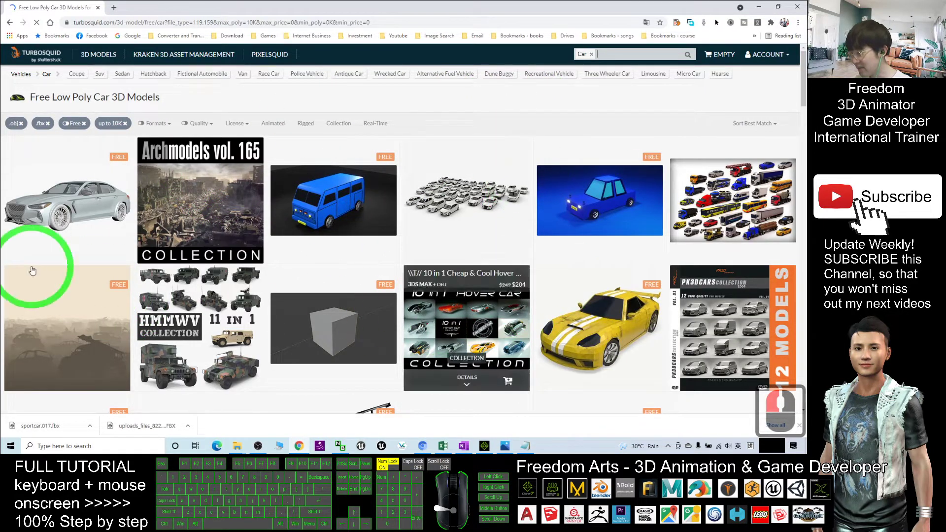
Browse the results and open the yellow Cartoonish Sports Car PBR Low-Poly page.
{"action": "scroll", "coordinate": [389, 150], "scroll_direction": "down", "scroll_amount": 2}
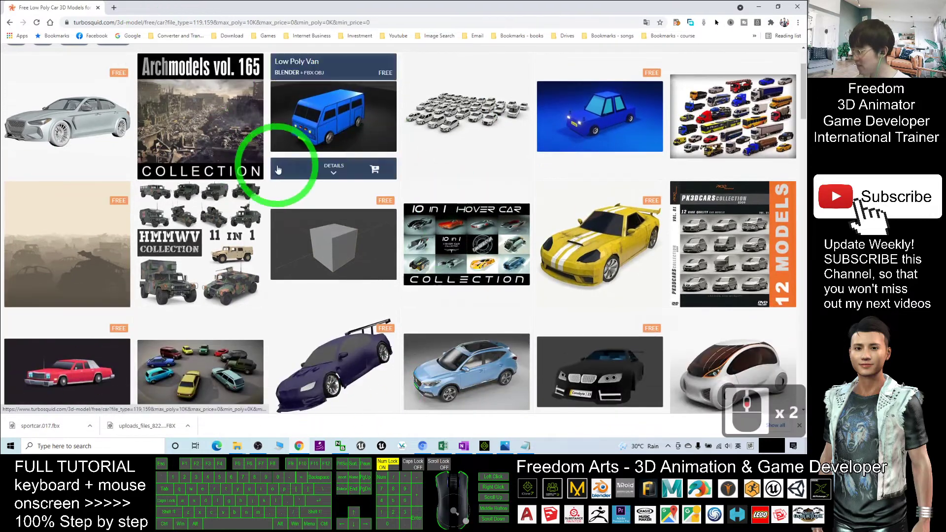
{"action": "scroll", "coordinate": [63, 158], "scroll_direction": "up", "scroll_amount": 2}
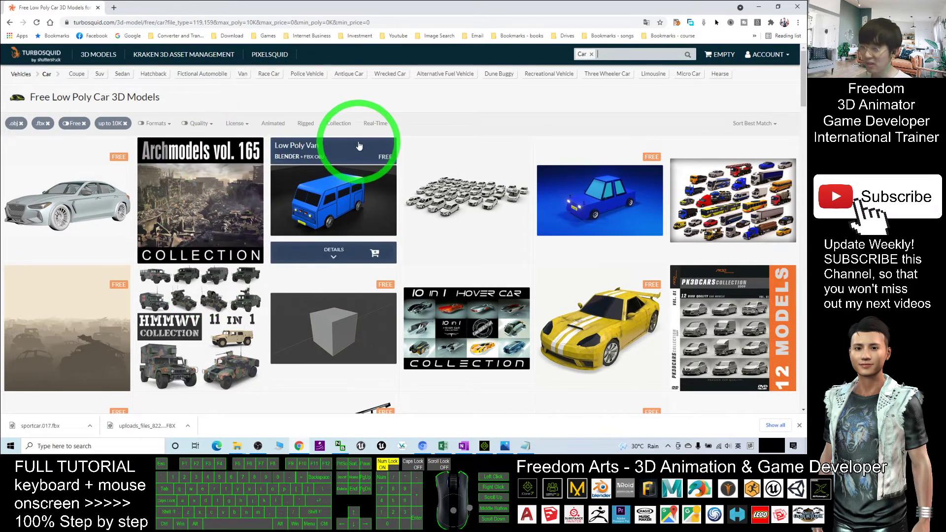
{"action": "scroll", "coordinate": [331, 308], "scroll_direction": "down", "scroll_amount": 3}
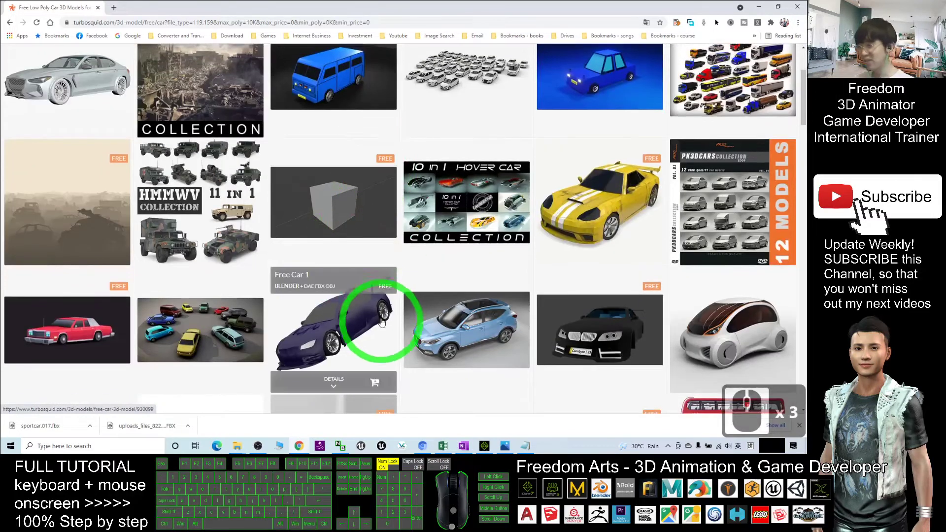
{"action": "scroll", "coordinate": [87, 170], "scroll_direction": "up", "scroll_amount": 4}
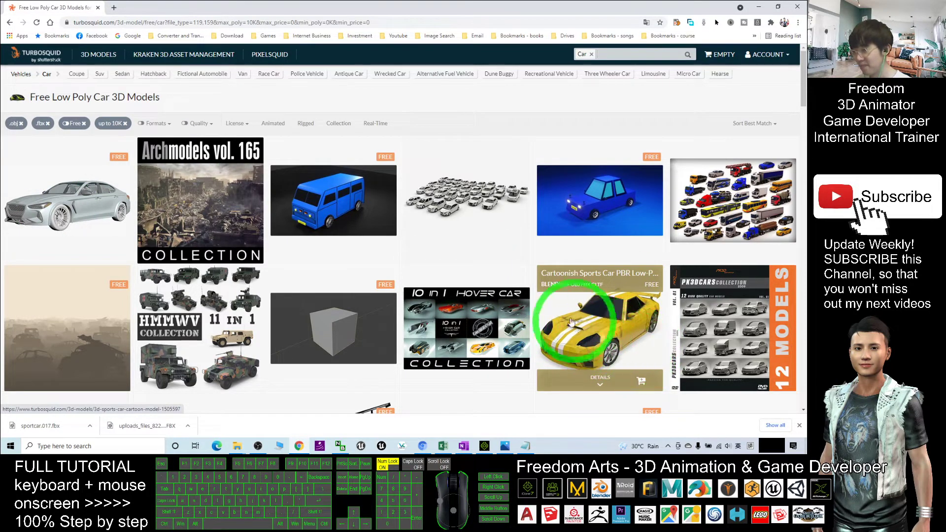
{"action": "left_click", "coordinate": [608, 328]}
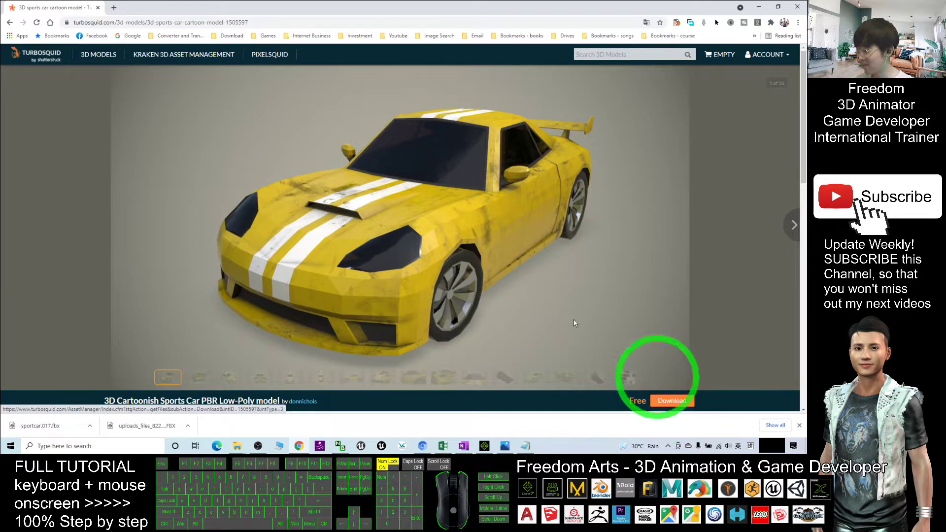
Download the Cartoonish Sports Car's sportcar.017.fbx file.
{"action": "left_click", "coordinate": [665, 401]}
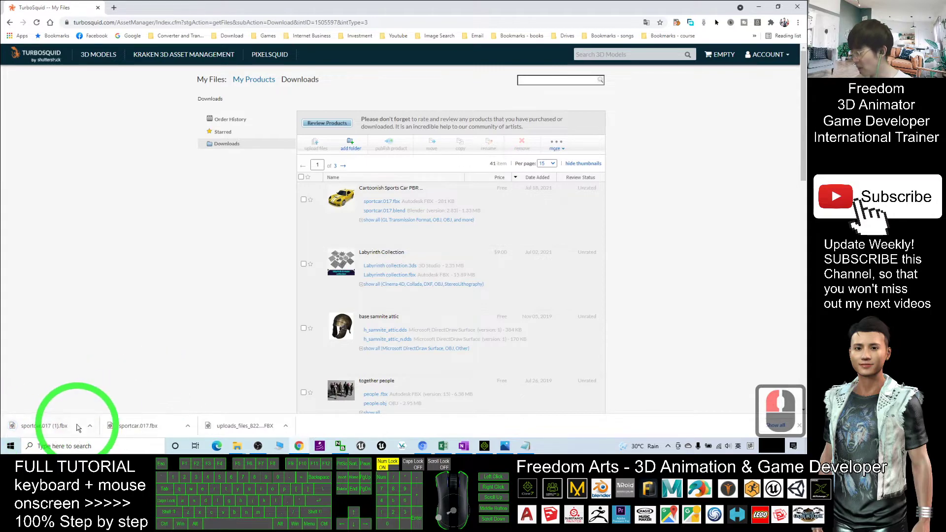
Show the downloaded sportcar.017 (1).fbx in the Downloads folder and reposition the Explorer window.
{"action": "left_click", "coordinate": [90, 428]}
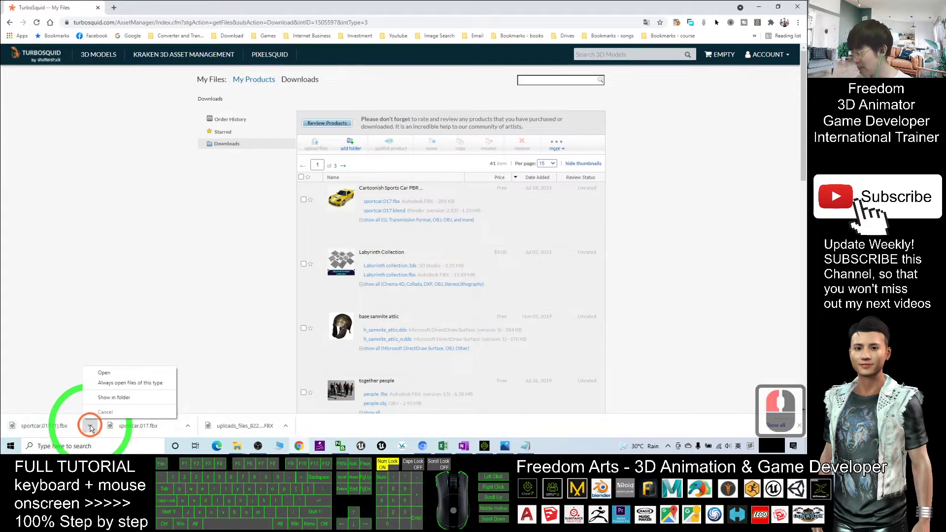
{"action": "left_click", "coordinate": [115, 399]}
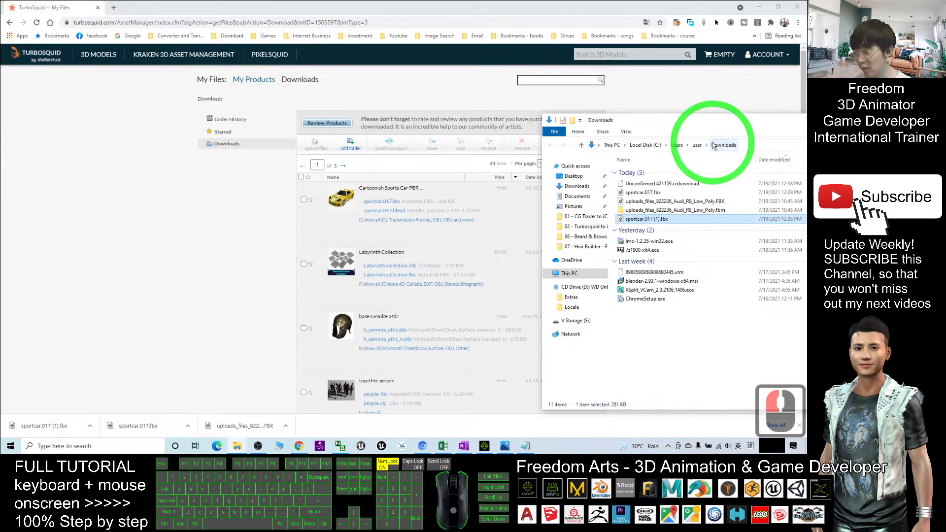
{"action": "left_click_drag", "start_coordinate": [686, 123], "coordinate": [439, 116]}
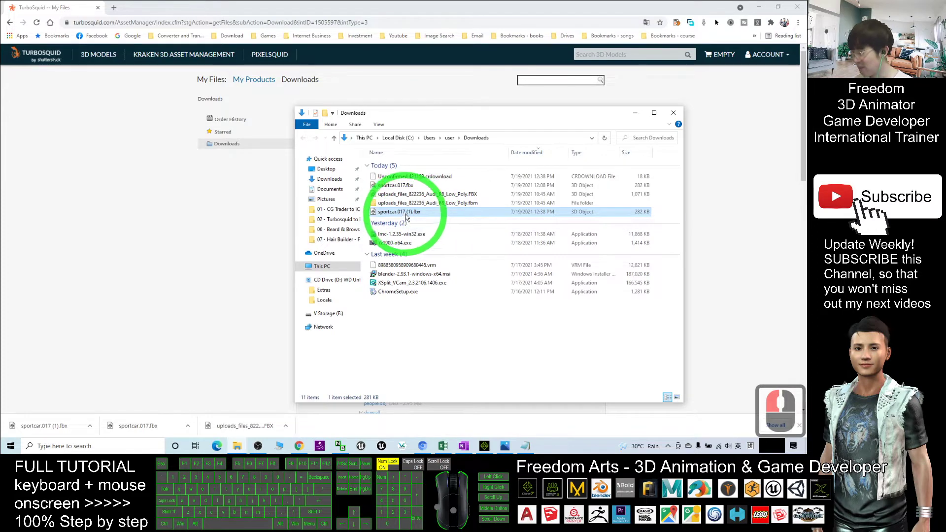
{"action": "left_click_drag", "start_coordinate": [444, 116], "coordinate": [531, 100]}
Bring iClone forward and place the Downloads window beside its viewport.
{"action": "left_click", "coordinate": [484, 446]}
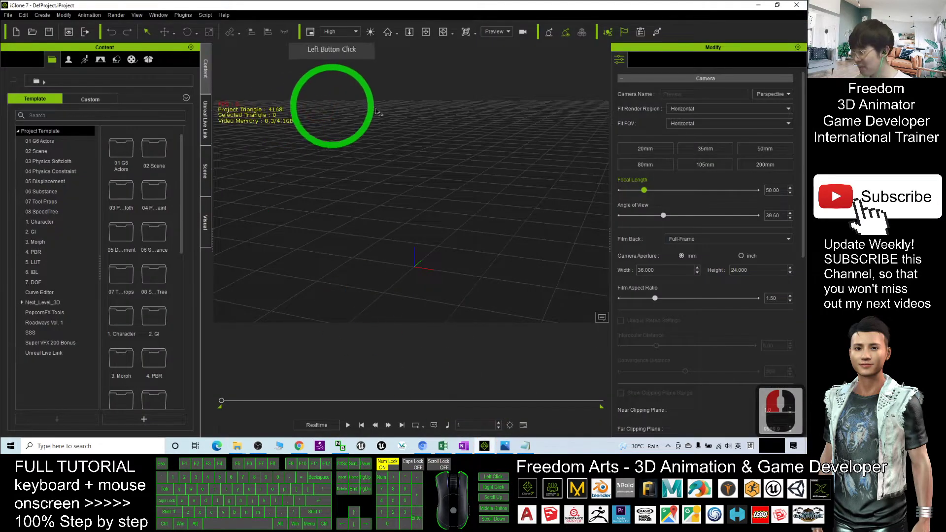
{"action": "mouse_move", "coordinate": [238, 446]}
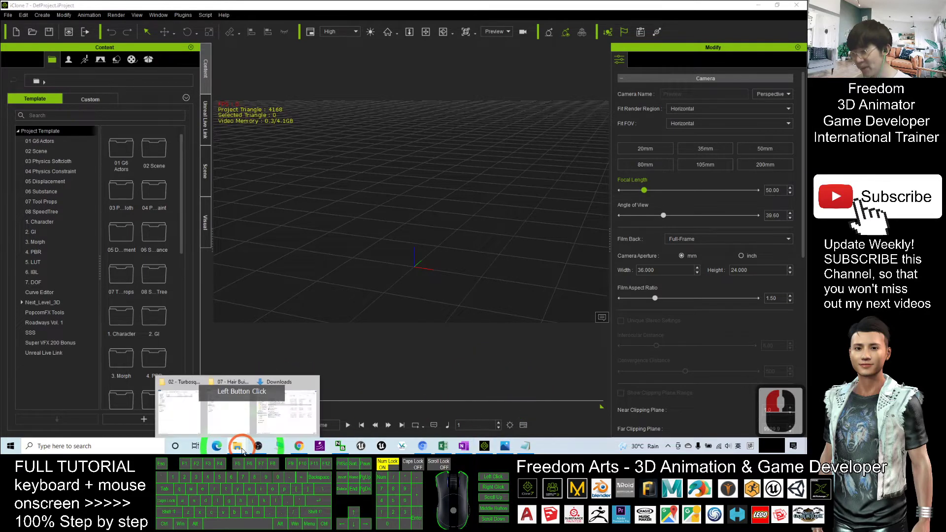
{"action": "left_click", "coordinate": [271, 412]}
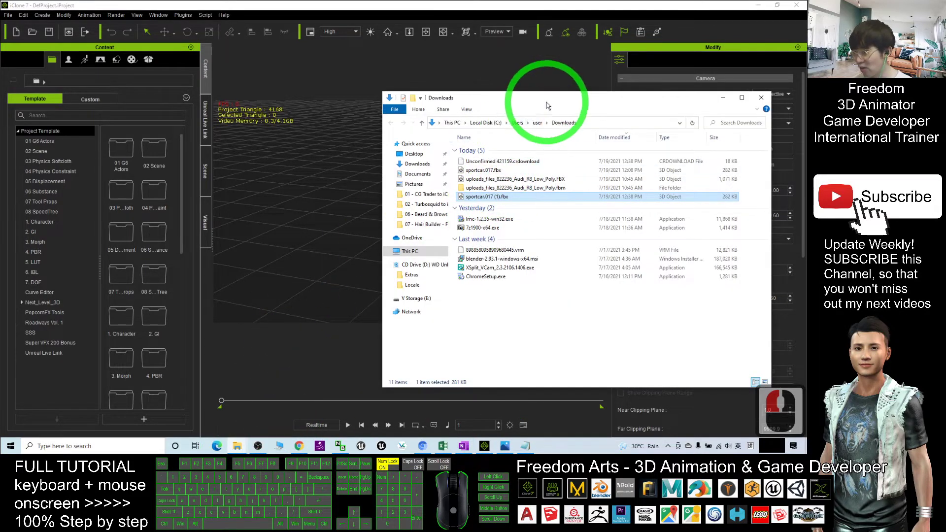
{"action": "left_click_drag", "start_coordinate": [545, 98], "coordinate": [674, 96]}
Import sportcar.017 (1).fbx as one prop without sub-props, then orbit around it.
{"action": "left_click_drag", "start_coordinate": [605, 198], "coordinate": [413, 267]}
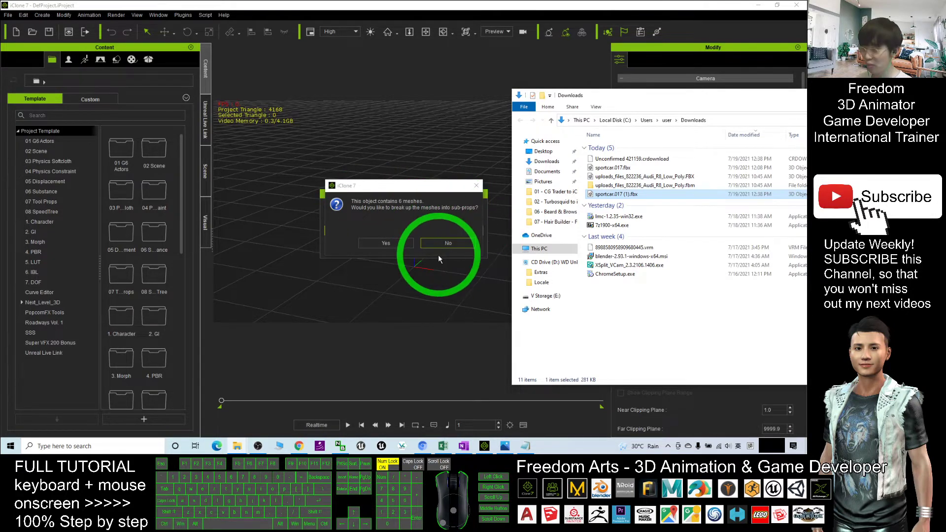
{"action": "left_click", "coordinate": [446, 243]}
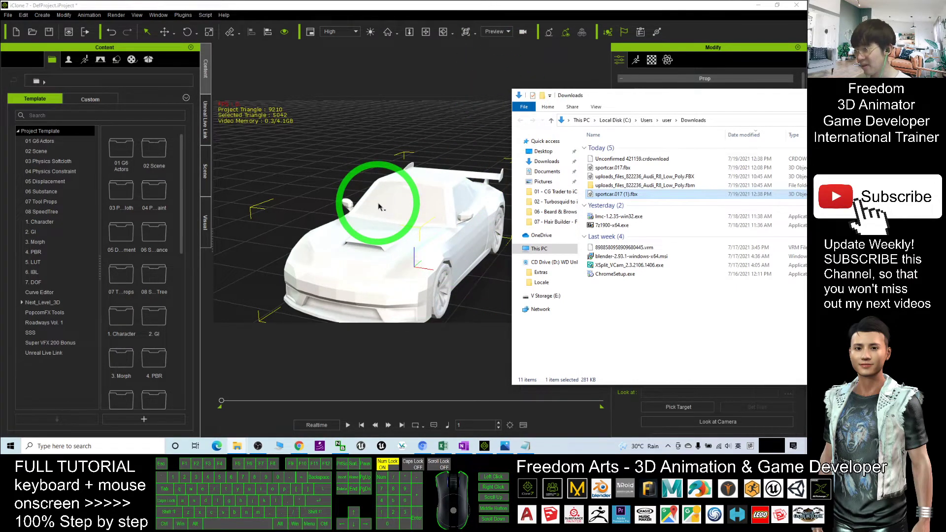
{"action": "double_click", "coordinate": [433, 211]}
{"action": "left_click_drag", "start_coordinate": [433, 212], "coordinate": [315, 345]}
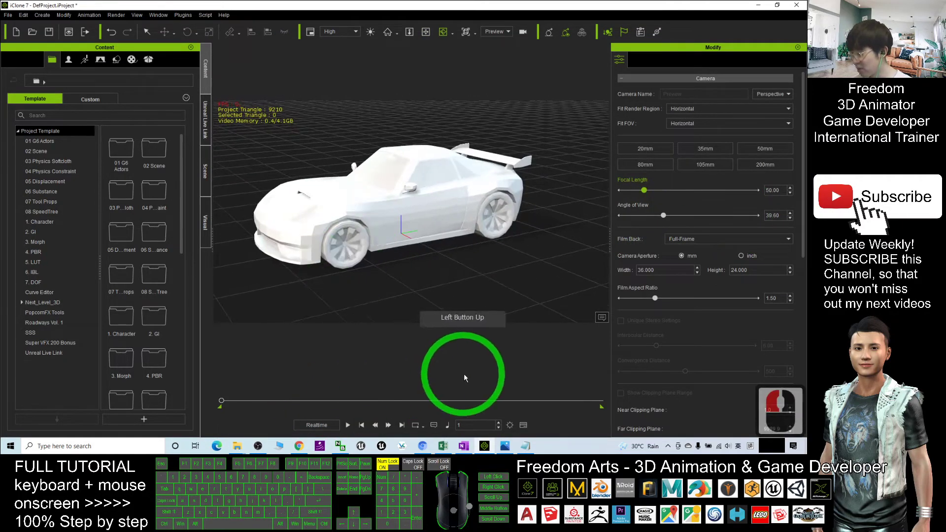
Bring up the Downloads folder and refresh its file list.
{"action": "left_click", "coordinate": [485, 447]}
{"action": "left_click", "coordinate": [486, 448]}
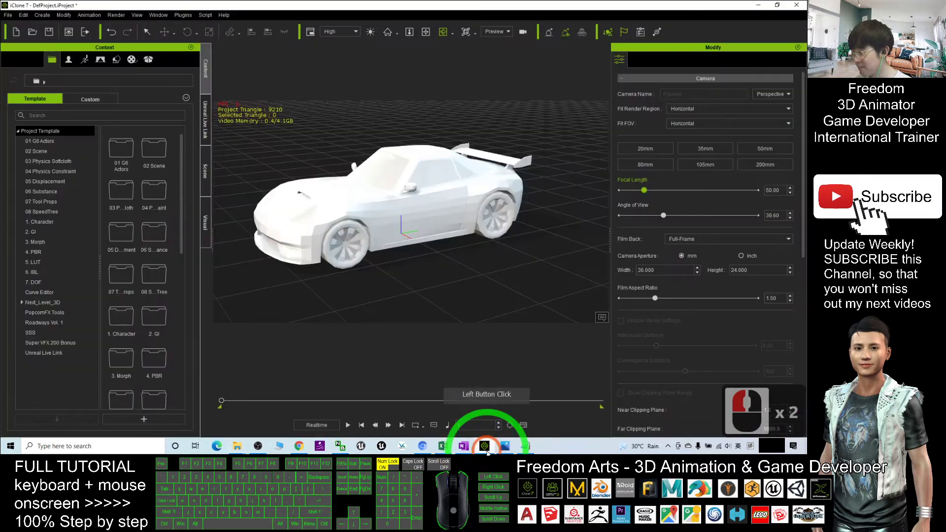
{"action": "left_click", "coordinate": [236, 446]}
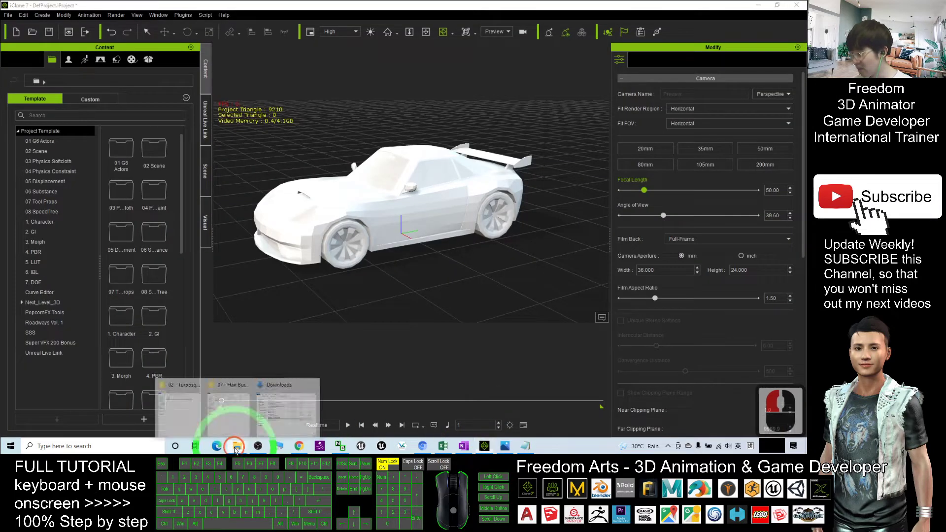
{"action": "left_click", "coordinate": [305, 414]}
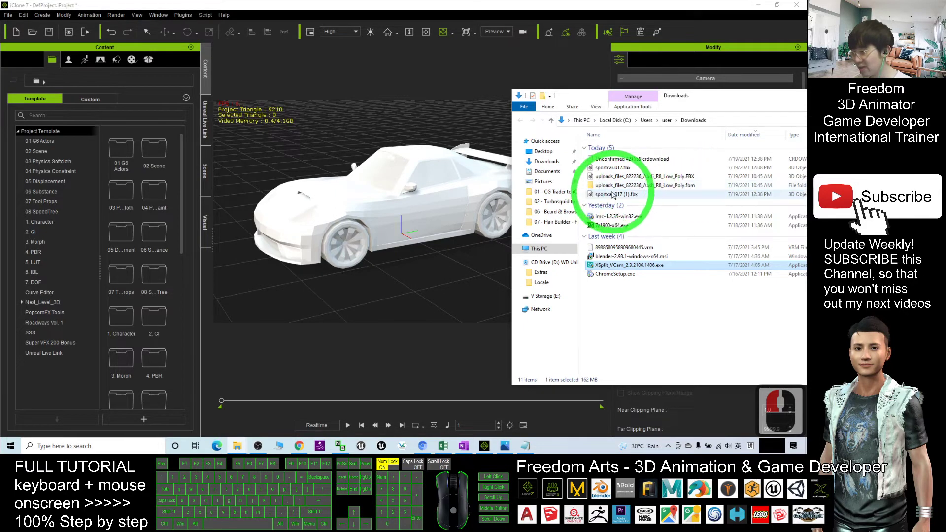
{"action": "right_click", "coordinate": [652, 329]}
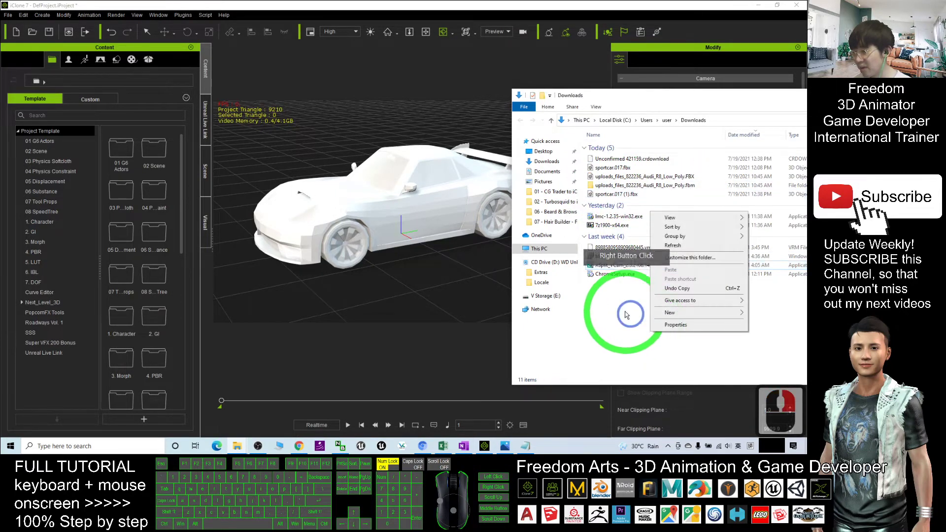
{"action": "left_click", "coordinate": [672, 245]}
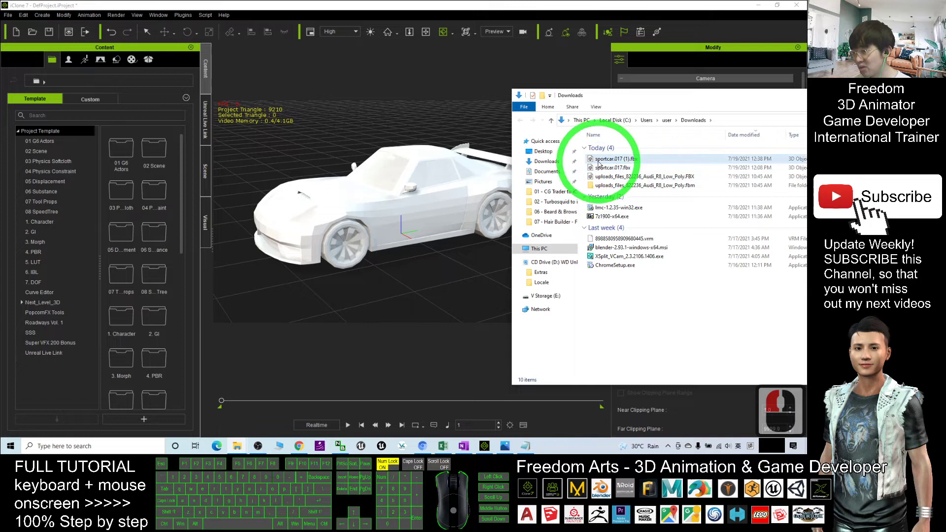
Open sportcar.017 (1).fbx in 3D Viewer, close it after the load error, then drag it into iClone.
{"action": "double_click", "coordinate": [615, 160]}
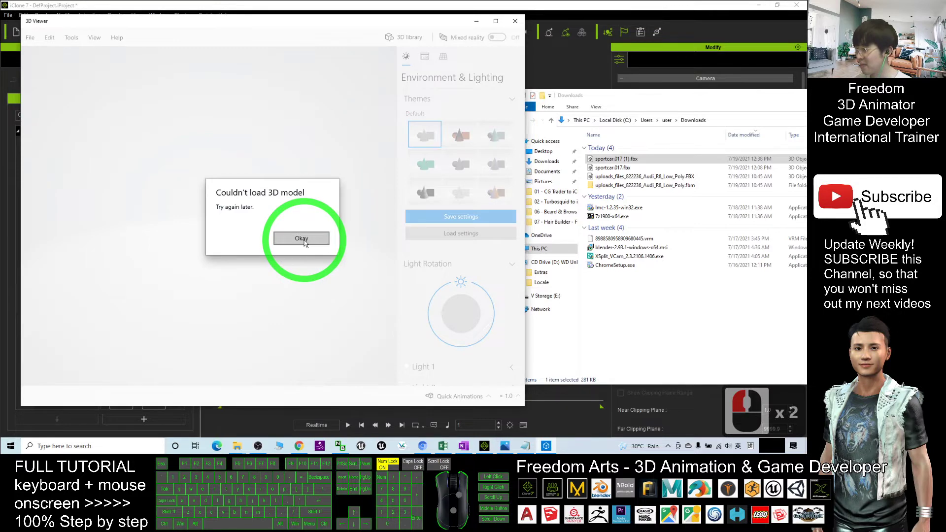
{"action": "left_click", "coordinate": [302, 239]}
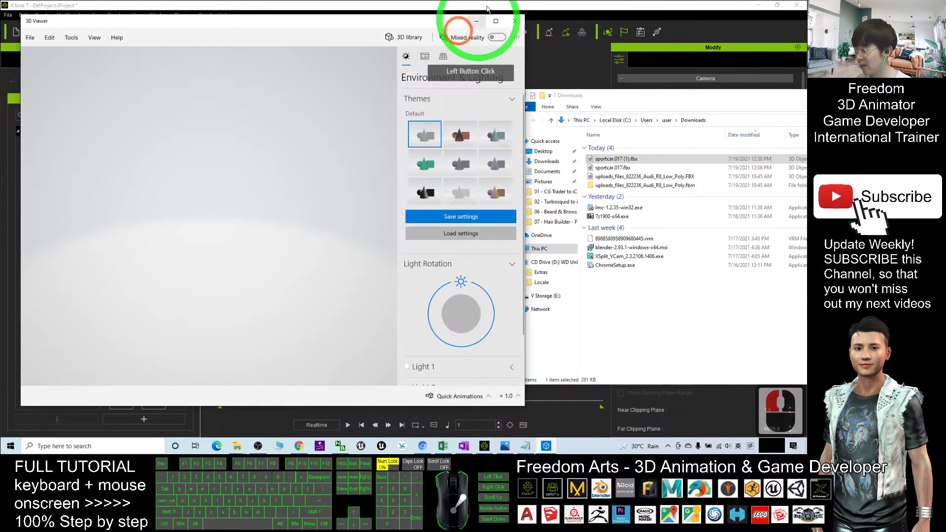
{"action": "left_click", "coordinate": [515, 21]}
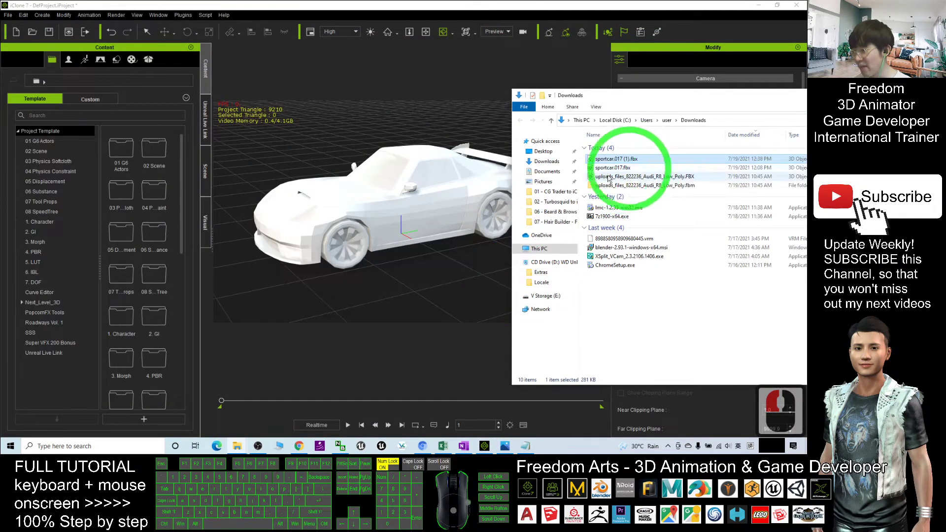
{"action": "left_click_drag", "start_coordinate": [648, 162], "coordinate": [416, 173]}
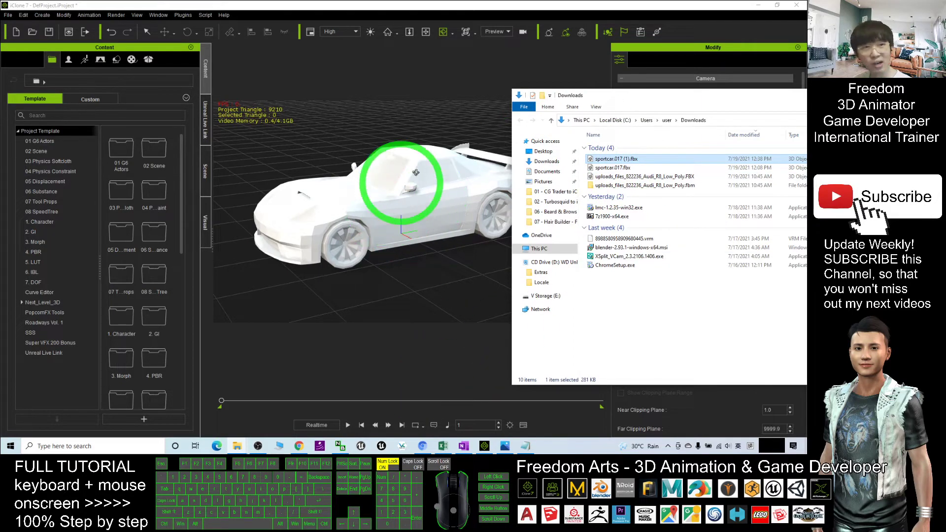
Download sportcar.017.blend from TurboSquid's My Files and open it in Blender.
{"action": "left_click", "coordinate": [300, 447]}
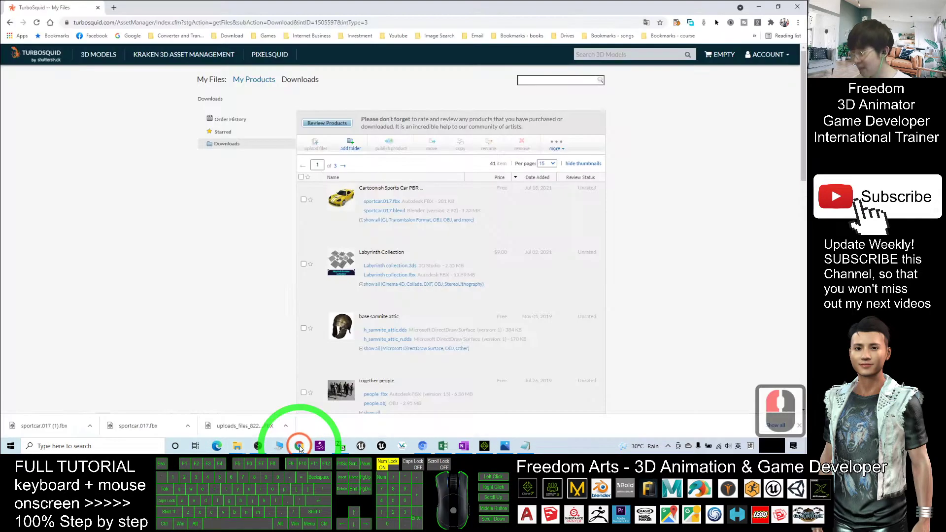
{"action": "left_click", "coordinate": [384, 212]}
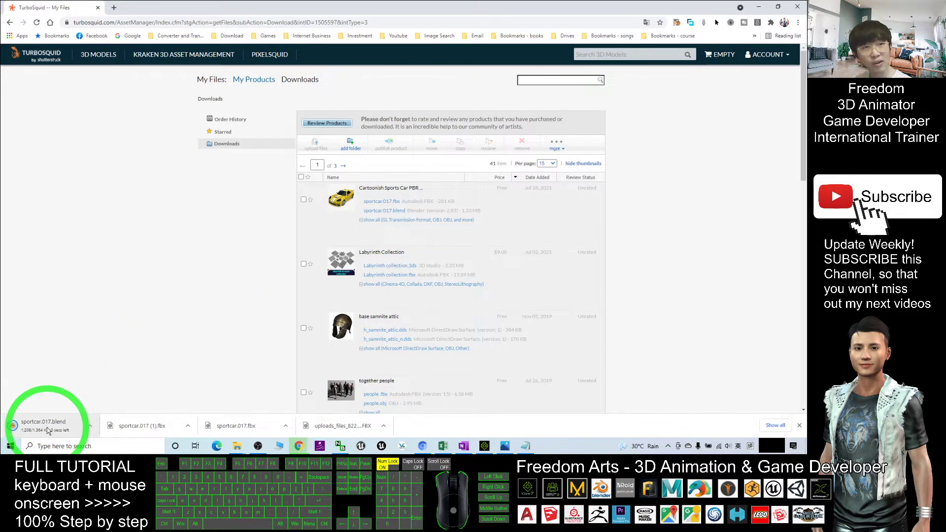
{"action": "left_click", "coordinate": [48, 422]}
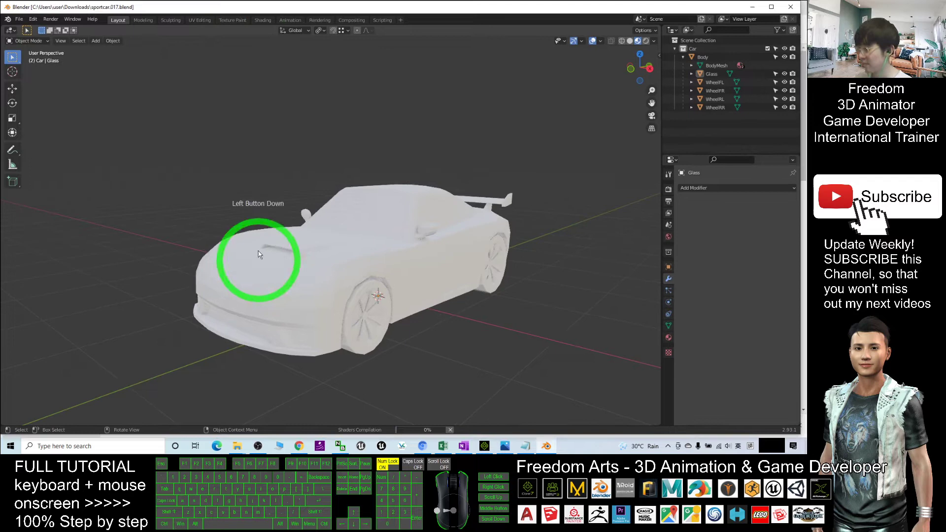
Switch Blender's viewport shading from Rendered to Material Preview, revealing the magenta car.
{"action": "left_click", "coordinate": [639, 41]}
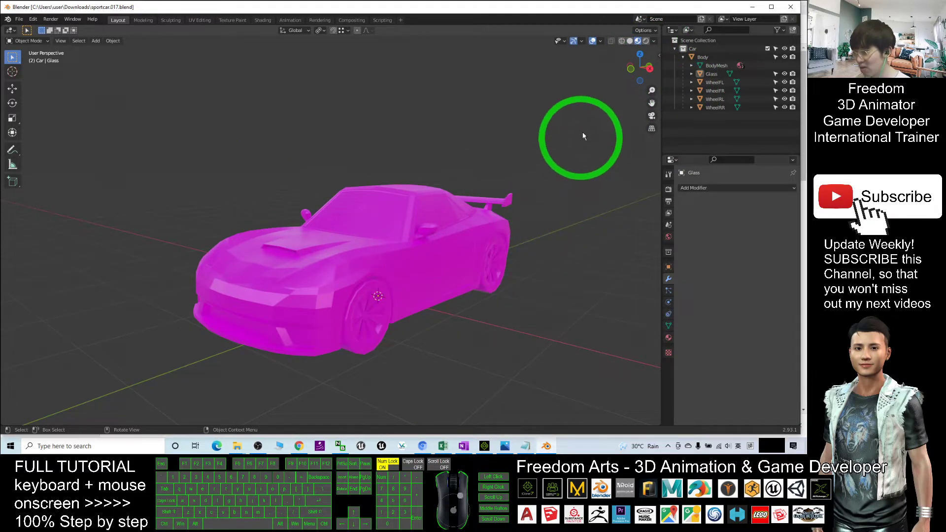
{"action": "left_click", "coordinate": [646, 41]}
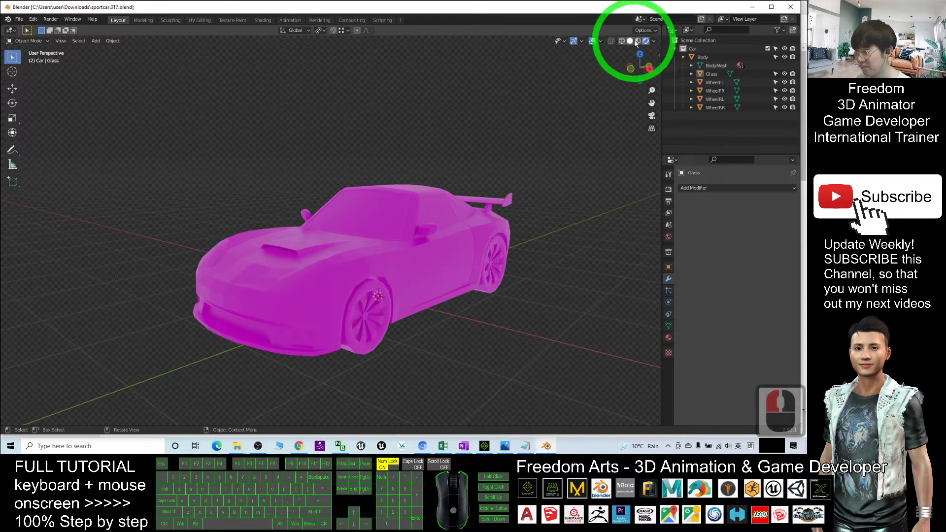
{"action": "left_click", "coordinate": [637, 41]}
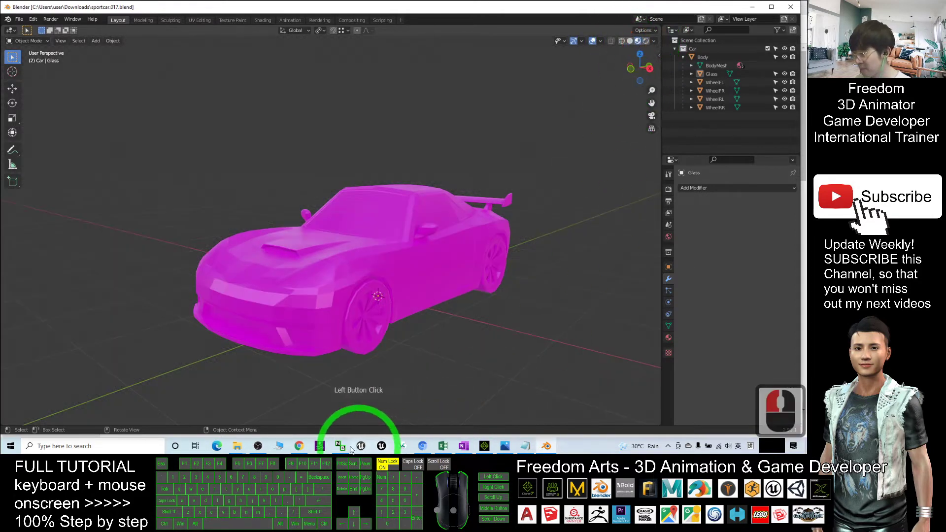
Show all files for Cartoonish Sports Car PBR and download sportcar.017_Textures.zip.
{"action": "left_click", "coordinate": [299, 446]}
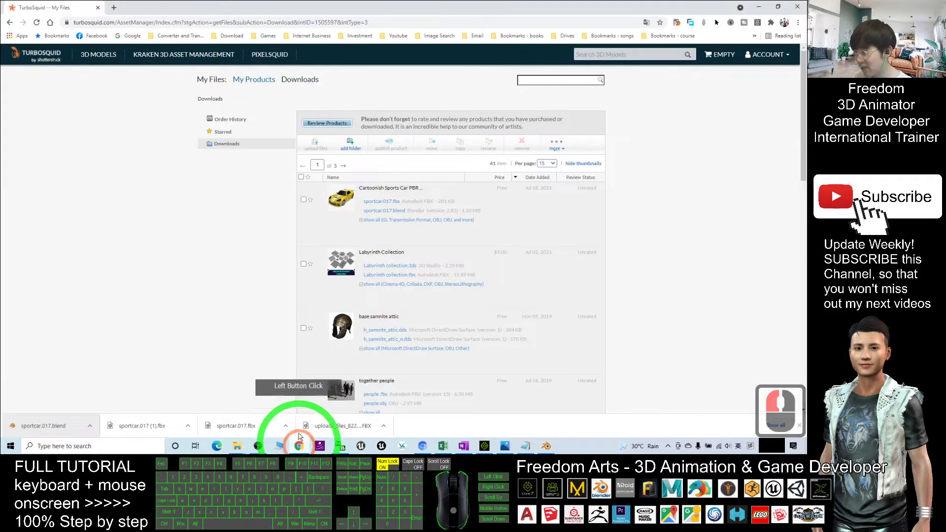
{"action": "left_click", "coordinate": [362, 220]}
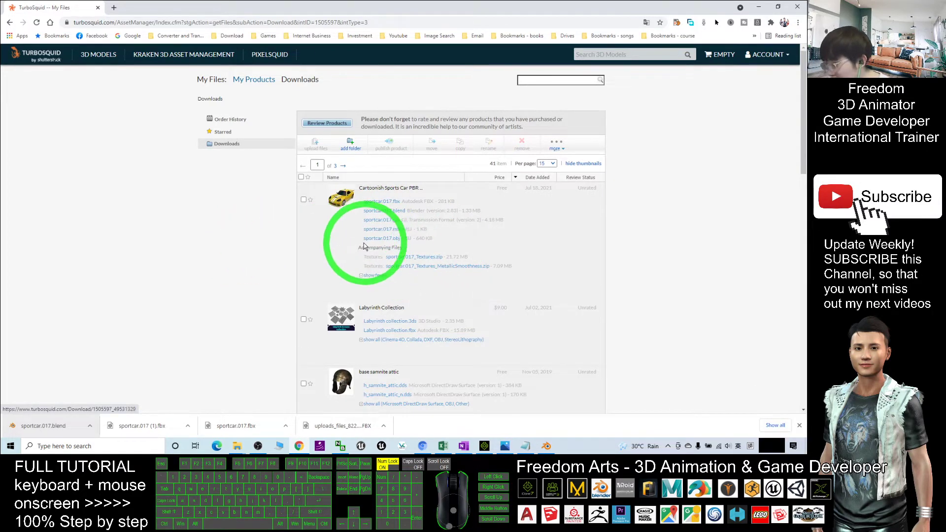
{"action": "left_click", "coordinate": [418, 259]}
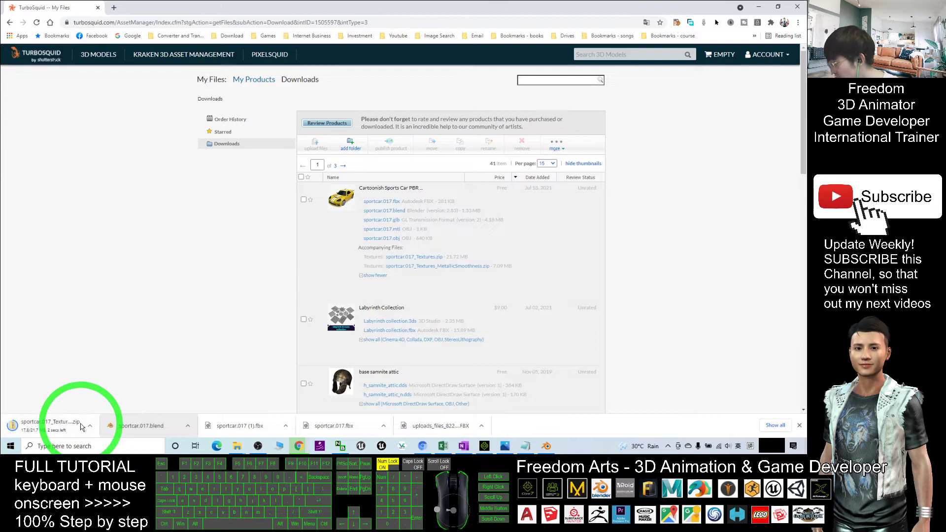
Extract sportcar.017_Textures.zip in Downloads to its suggested folder.
{"action": "left_click", "coordinate": [237, 446]}
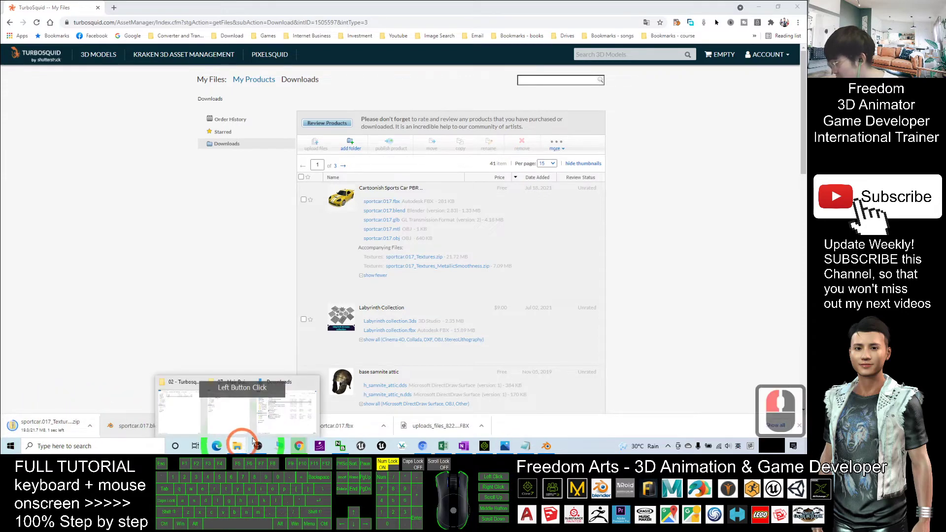
{"action": "left_click", "coordinate": [663, 176]}
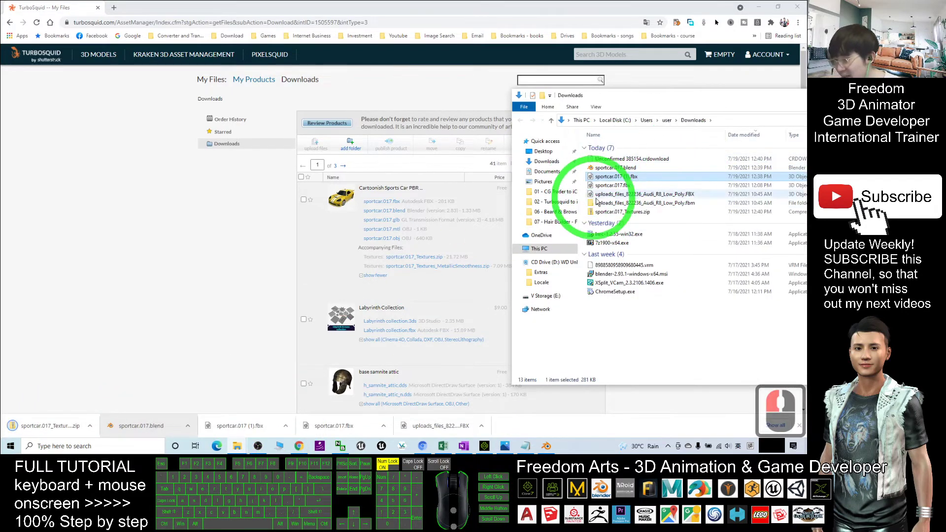
{"action": "right_click", "coordinate": [616, 212]}
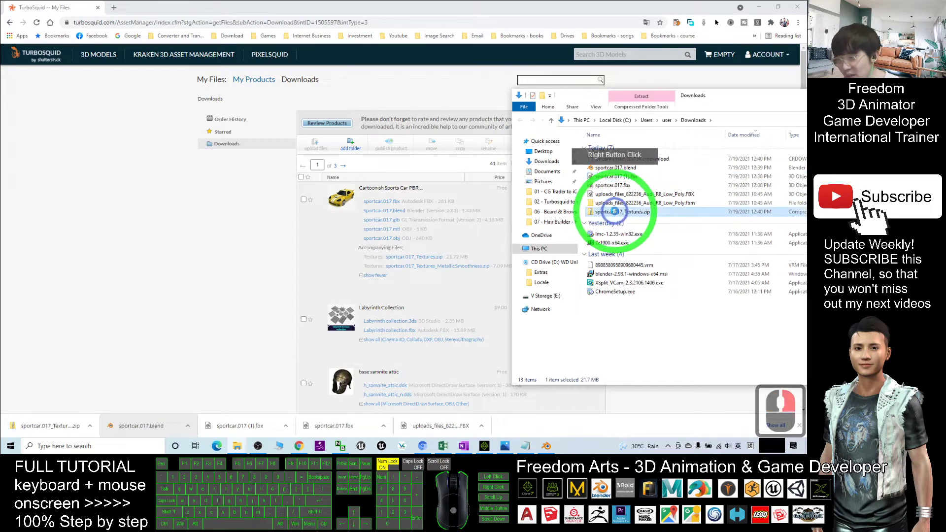
{"action": "left_click", "coordinate": [648, 248]}
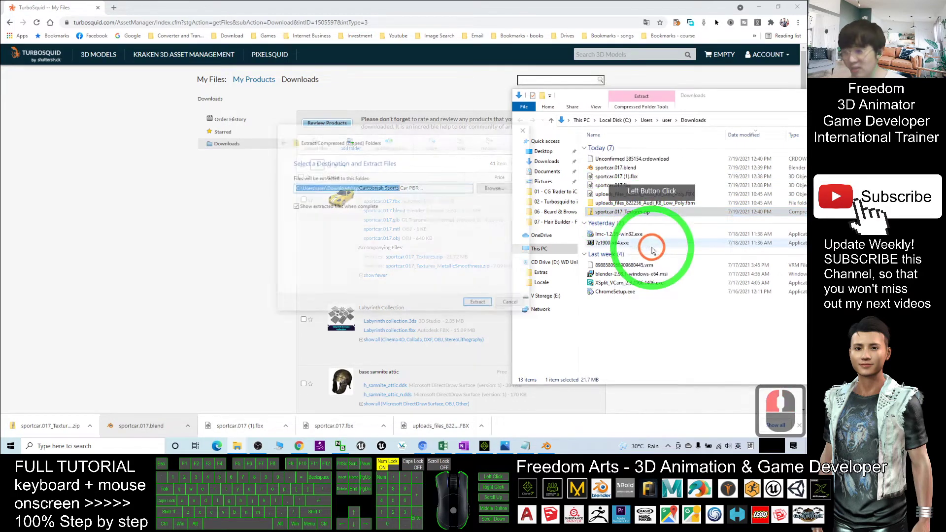
{"action": "left_click", "coordinate": [482, 305]}
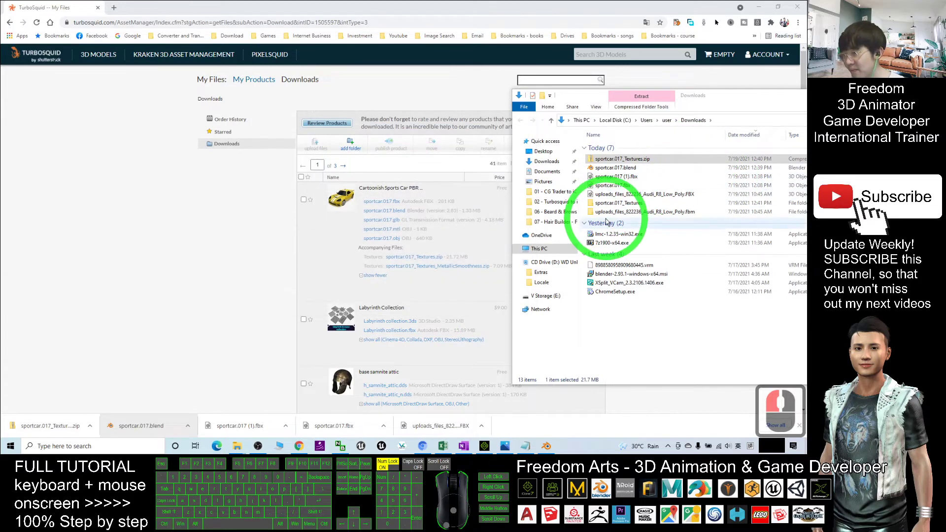
Open the extracted sportcar.017_Textures folder holding the 15 PNG texture maps.
{"action": "left_click_drag", "start_coordinate": [643, 95], "coordinate": [463, 91]}
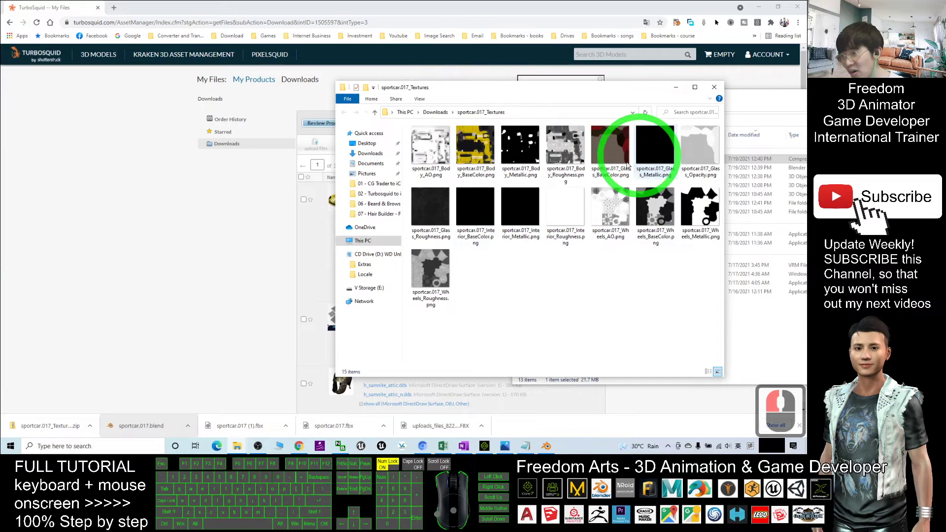
{"action": "left_click", "coordinate": [717, 93]}
{"action": "left_click", "coordinate": [624, 159]}
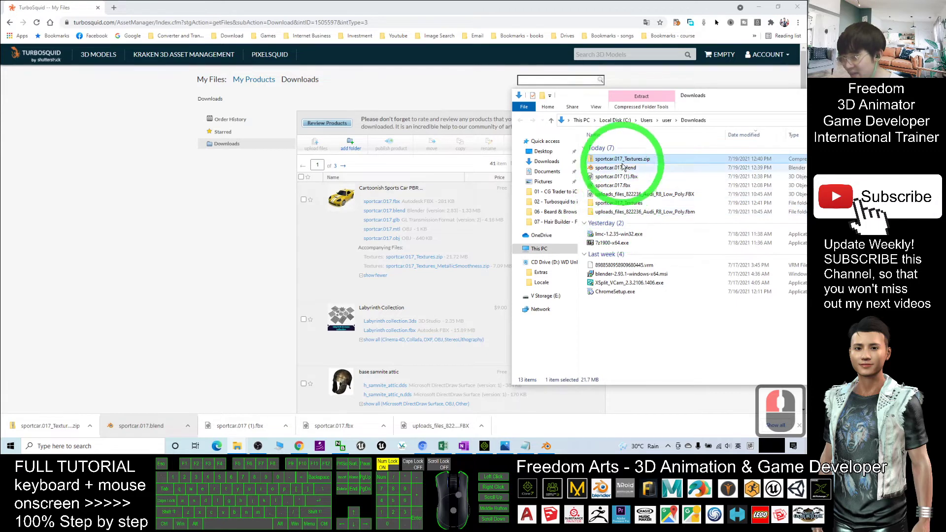
{"action": "double_click", "coordinate": [636, 205]}
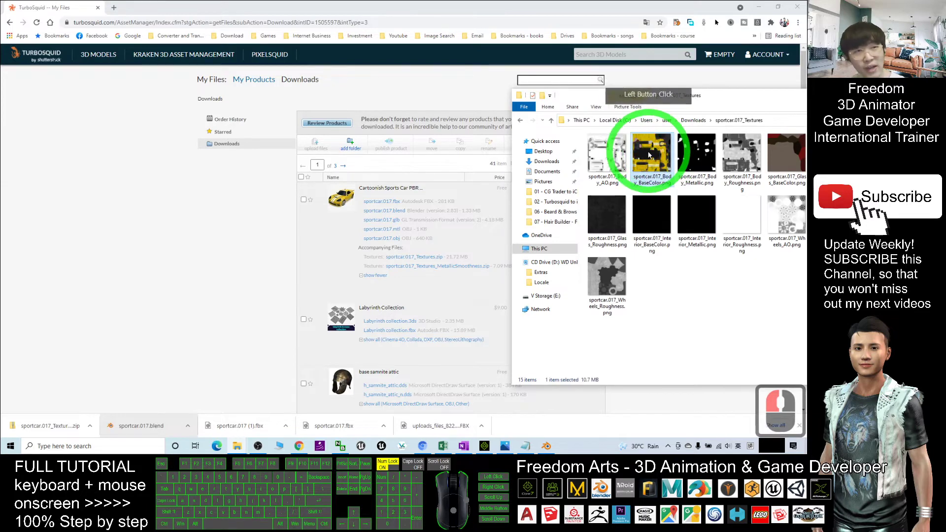
Drop sportcar.017_Body_BaseColor.png onto the car, turning it yellow with white stripes.
{"action": "left_click", "coordinate": [486, 446]}
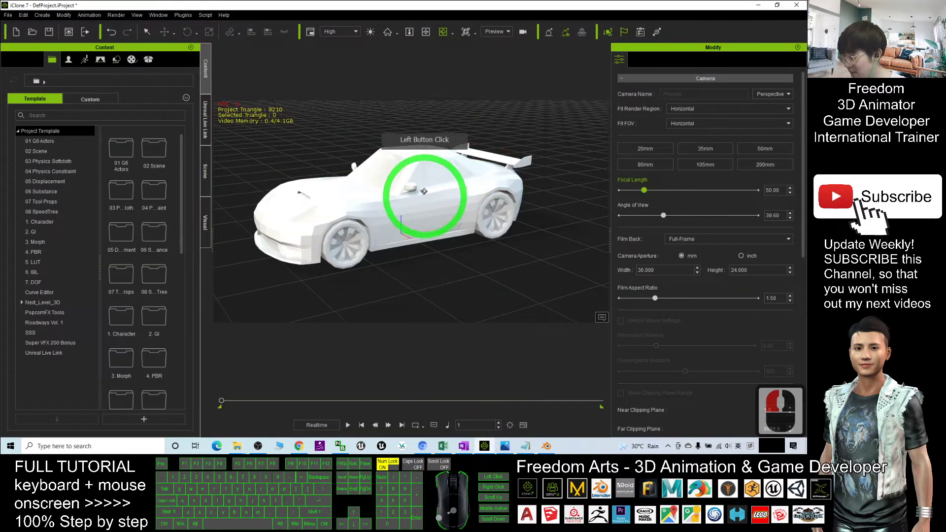
{"action": "double_click", "coordinate": [434, 204]}
{"action": "left_click_drag", "start_coordinate": [434, 204], "coordinate": [249, 442]}
{"action": "mouse_move", "coordinate": [237, 446]}
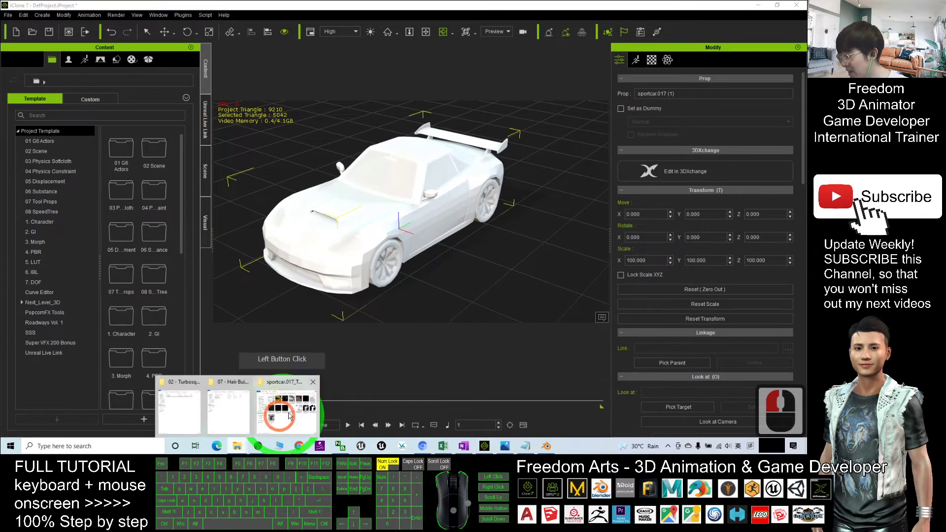
{"action": "left_click", "coordinate": [270, 394]}
{"action": "left_click", "coordinate": [661, 148]}
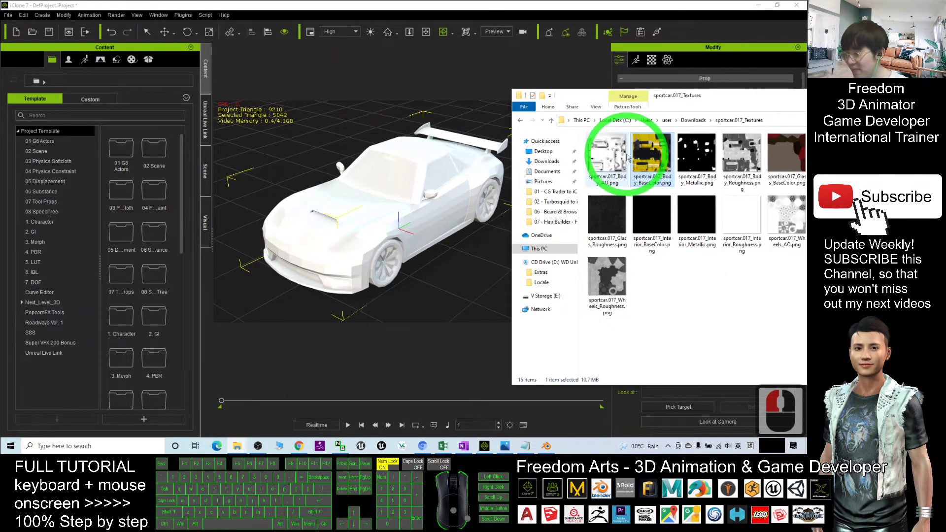
{"action": "left_click_drag", "start_coordinate": [651, 150], "coordinate": [399, 204]}
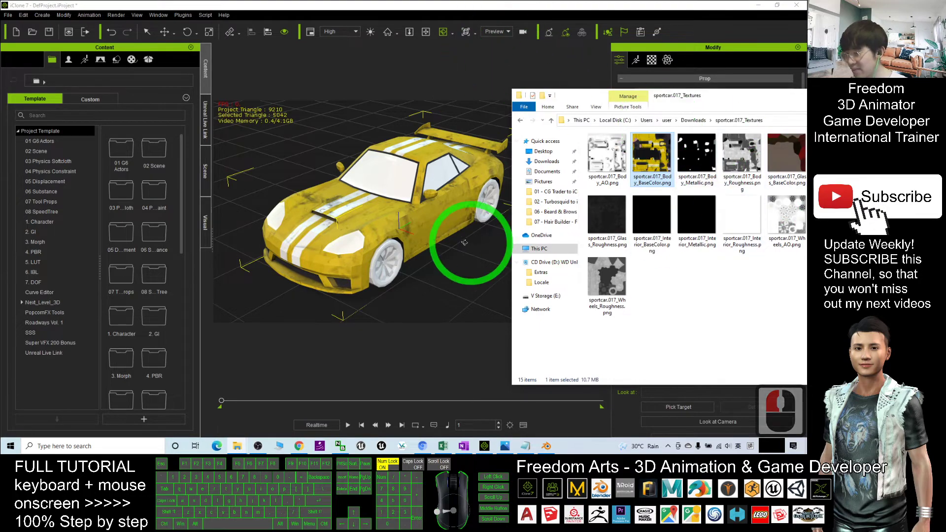
Orbit to a front view and open the car's Material list, checking Glass and Body.
{"action": "left_click", "coordinate": [370, 222]}
{"action": "left_click_drag", "start_coordinate": [371, 222], "coordinate": [472, 244]}
{"action": "key", "text": "c"}
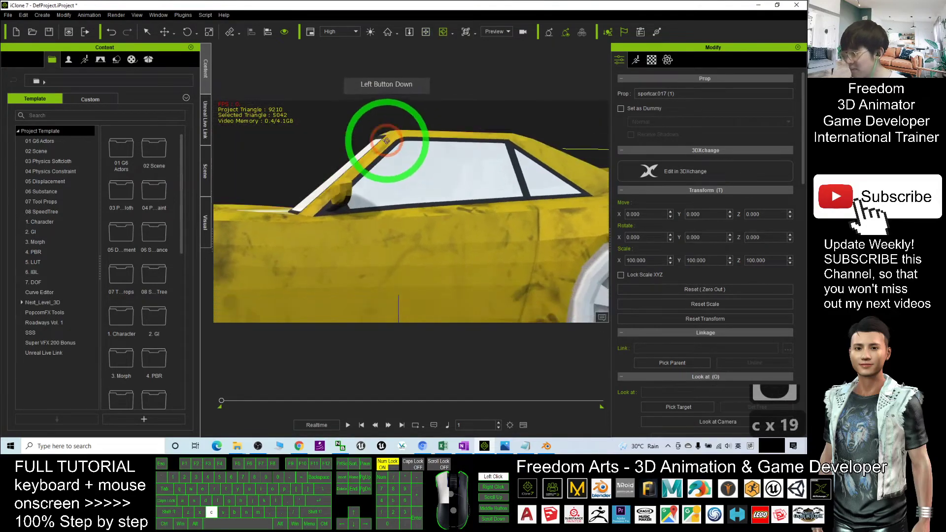
{"action": "key", "text": "c"}
{"action": "key", "text": "c"}
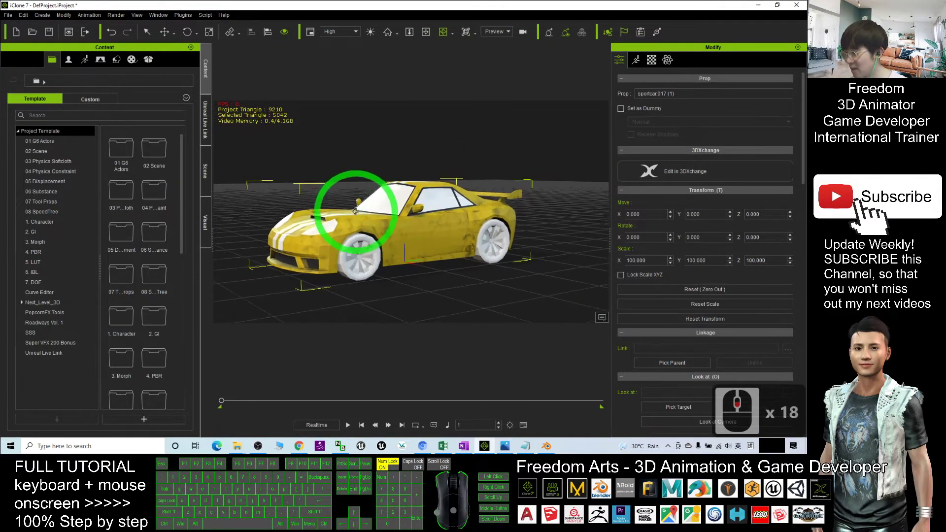
{"action": "left_click_drag", "start_coordinate": [348, 185], "coordinate": [566, 222]}
{"action": "key", "text": "c"}
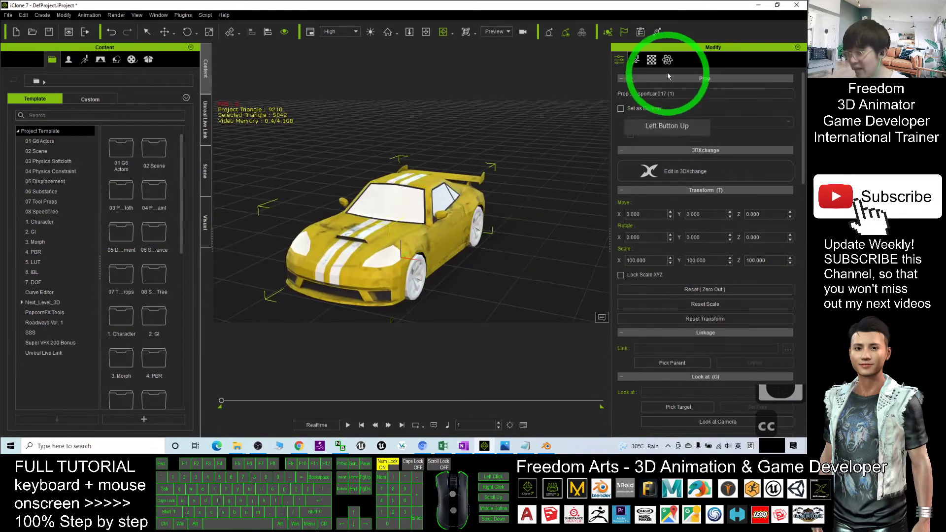
{"action": "left_click", "coordinate": [652, 60]}
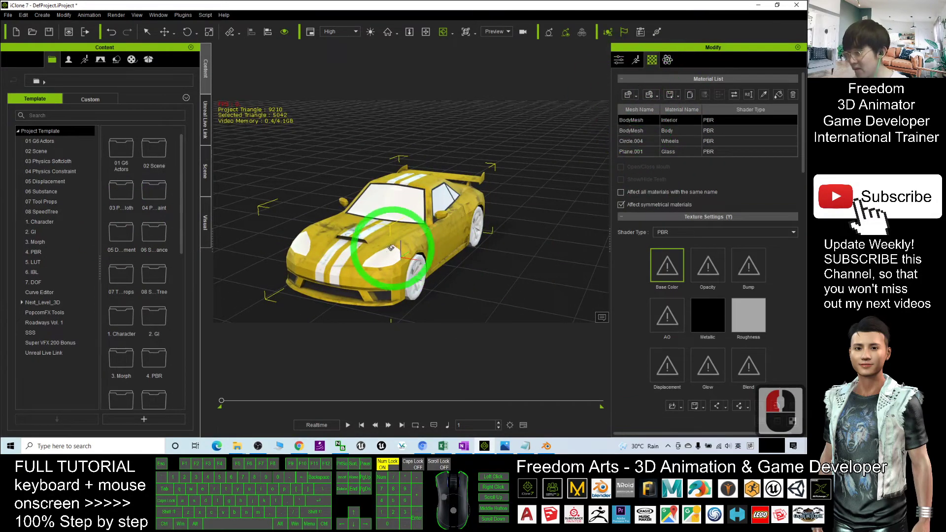
{"action": "double_click", "coordinate": [714, 156]}
{"action": "left_click", "coordinate": [628, 140]}
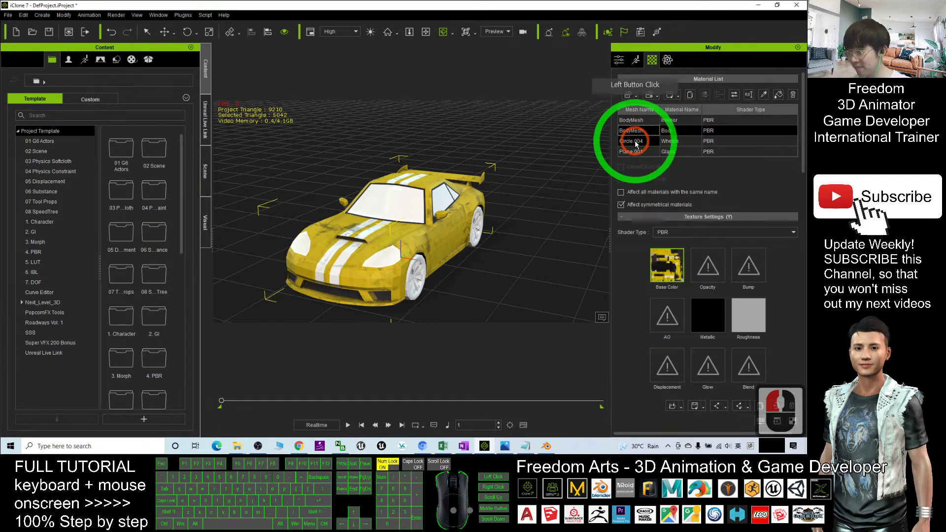
{"action": "left_click", "coordinate": [643, 130]}
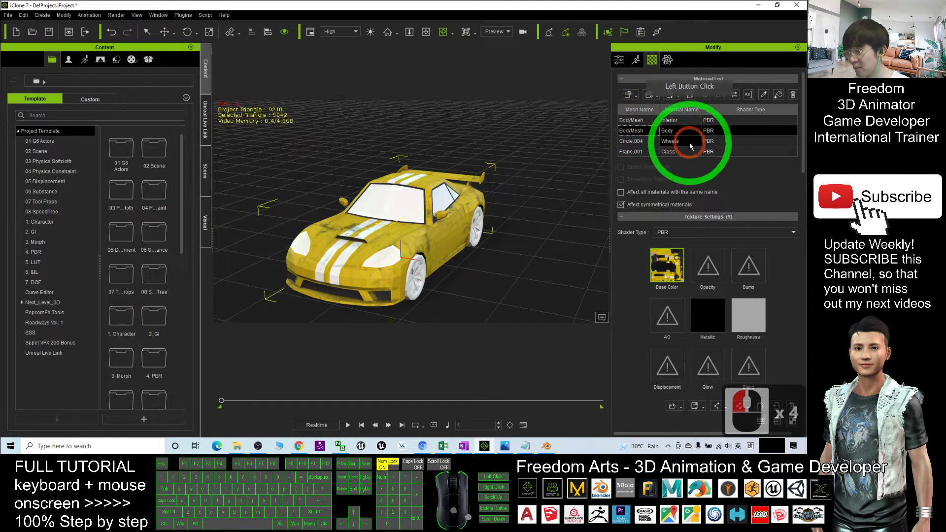
Put sportcar.017_Body_BaseColor.png on the Glass material's Base Color slot.
{"action": "left_click", "coordinate": [645, 153]}
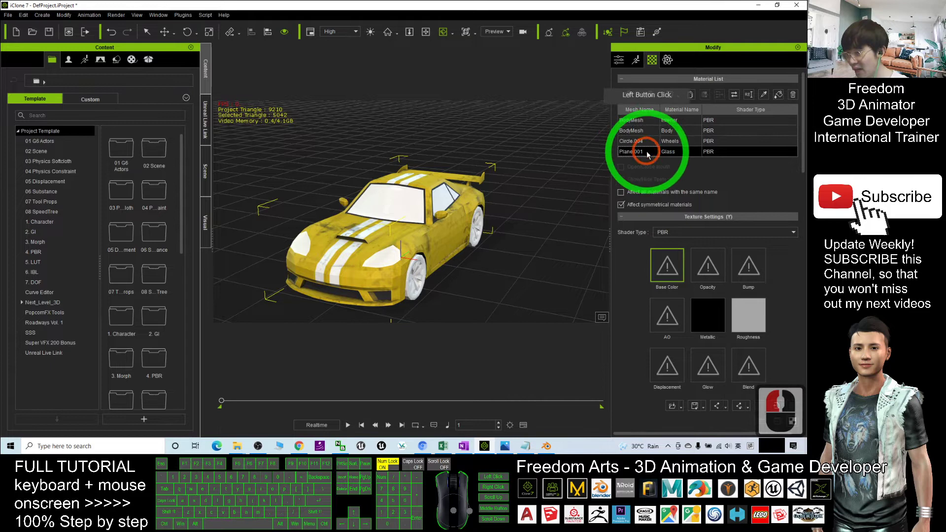
{"action": "left_click", "coordinate": [641, 153]}
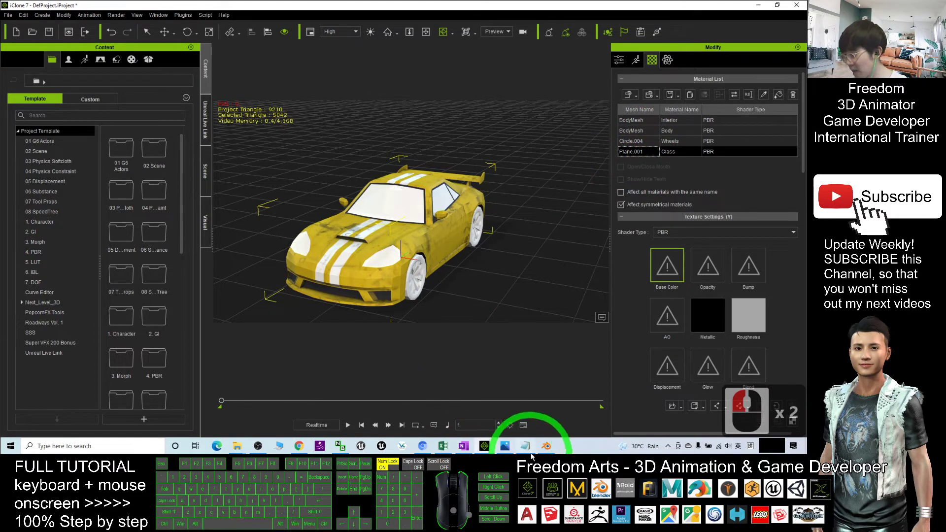
{"action": "left_click", "coordinate": [240, 447]}
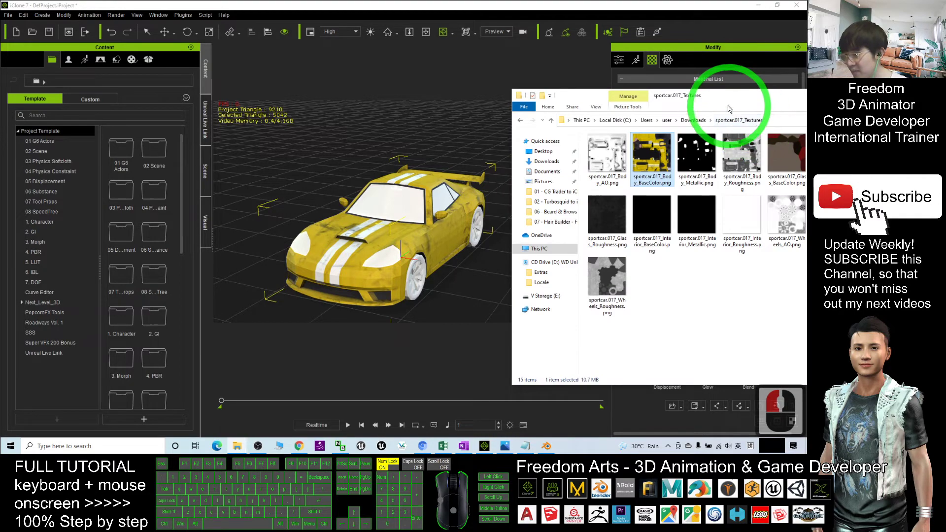
{"action": "left_click_drag", "start_coordinate": [639, 99], "coordinate": [296, 84]}
{"action": "left_click_drag", "start_coordinate": [312, 135], "coordinate": [673, 261]}
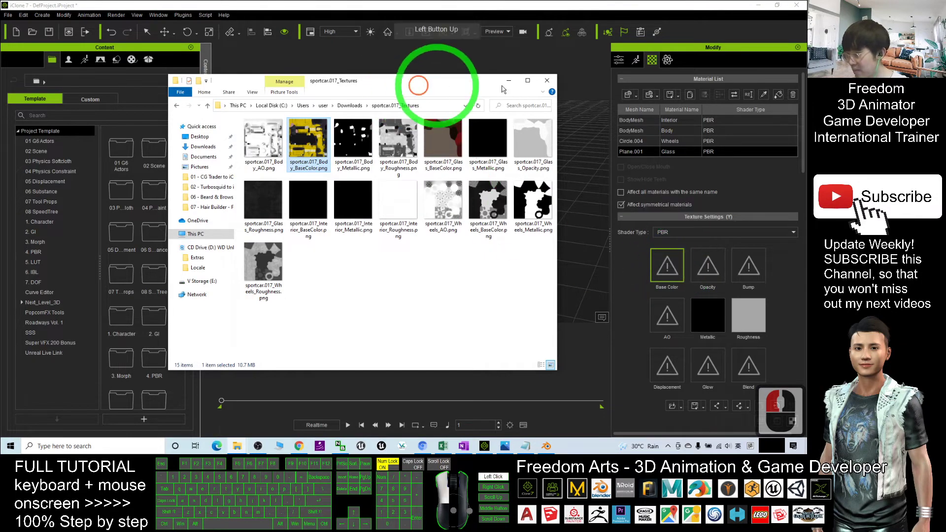
{"action": "left_click_drag", "start_coordinate": [502, 89], "coordinate": [212, 173]}
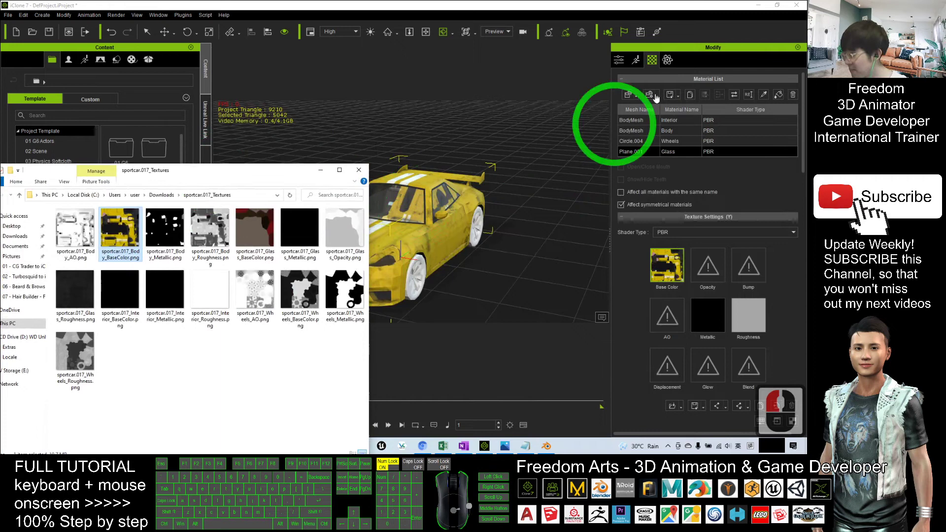
{"action": "left_click", "coordinate": [633, 122]}
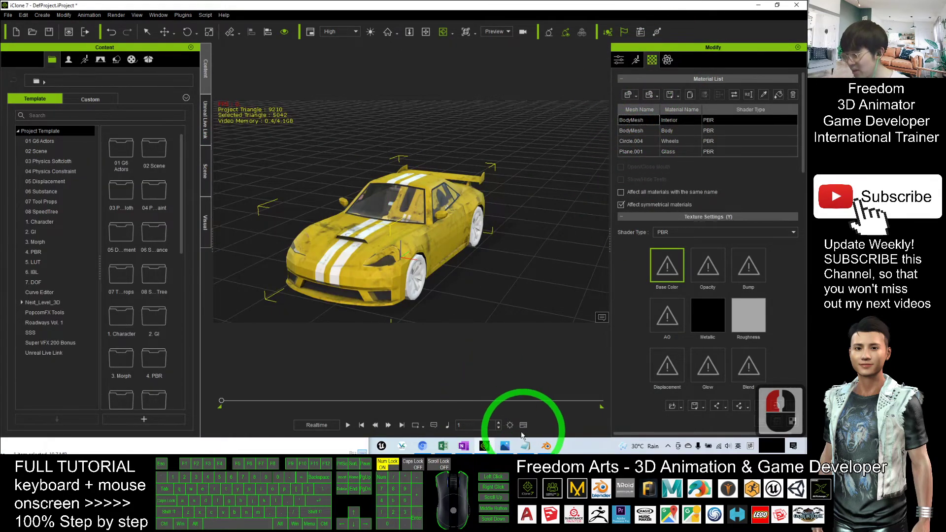
Apply sportcar.017_Interior_BaseColor.png to the Interior material's Base Color slot.
{"action": "left_click", "coordinate": [546, 447]}
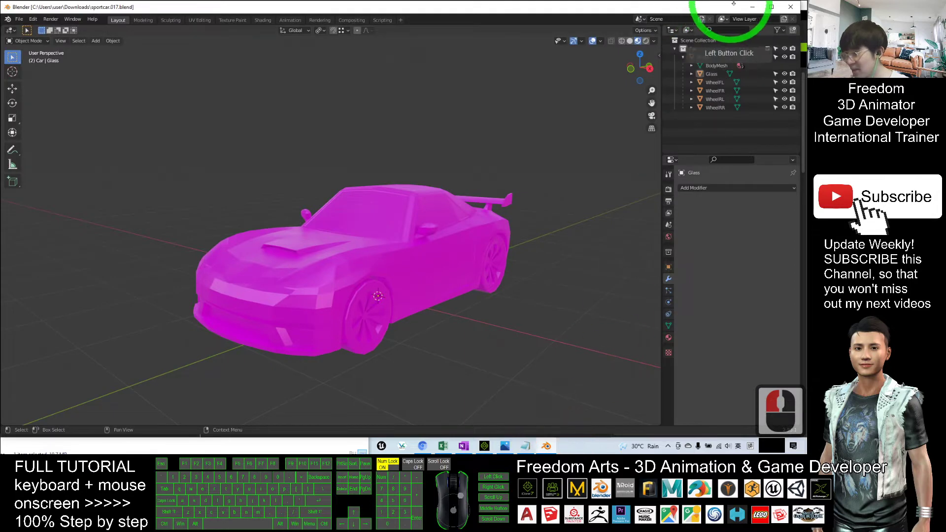
{"action": "left_click", "coordinate": [752, 7]}
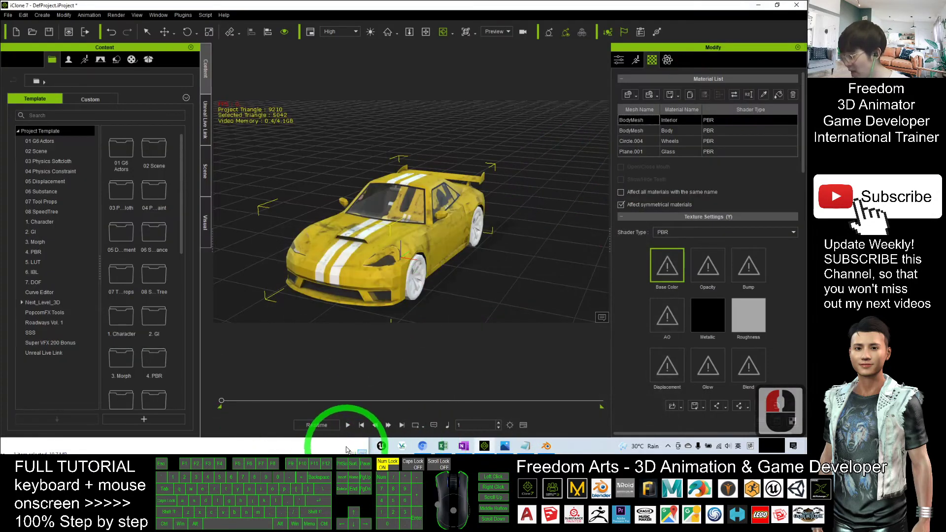
{"action": "left_click_drag", "start_coordinate": [293, 165], "coordinate": [337, 107]}
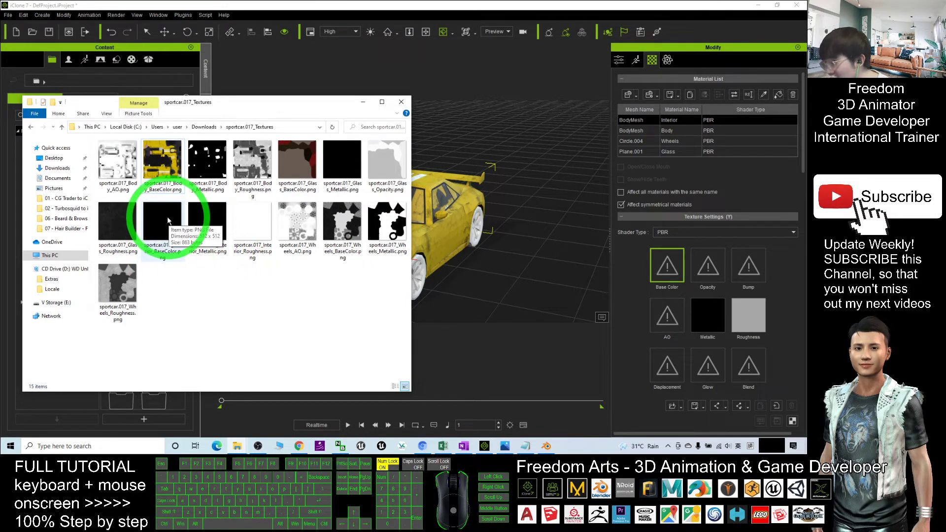
{"action": "left_click_drag", "start_coordinate": [167, 220], "coordinate": [666, 263]}
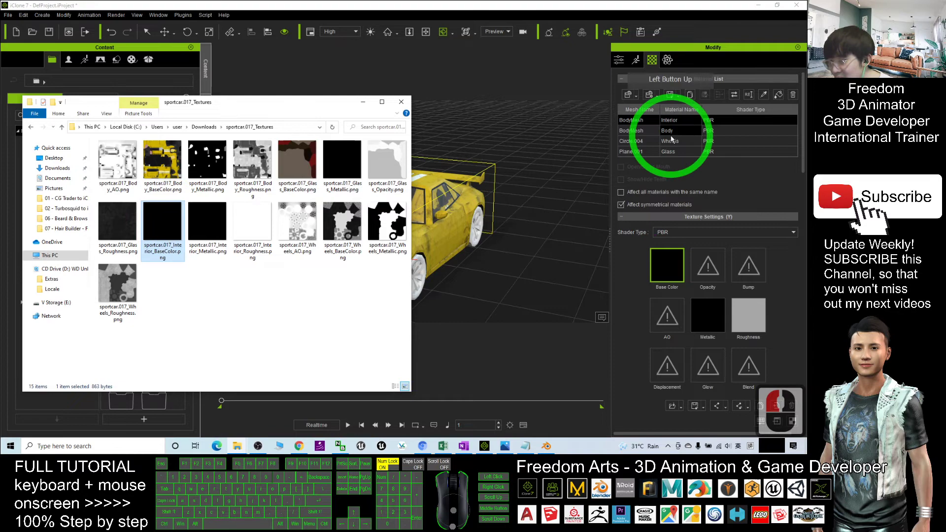
{"action": "left_click_drag", "start_coordinate": [303, 106], "coordinate": [357, 104]}
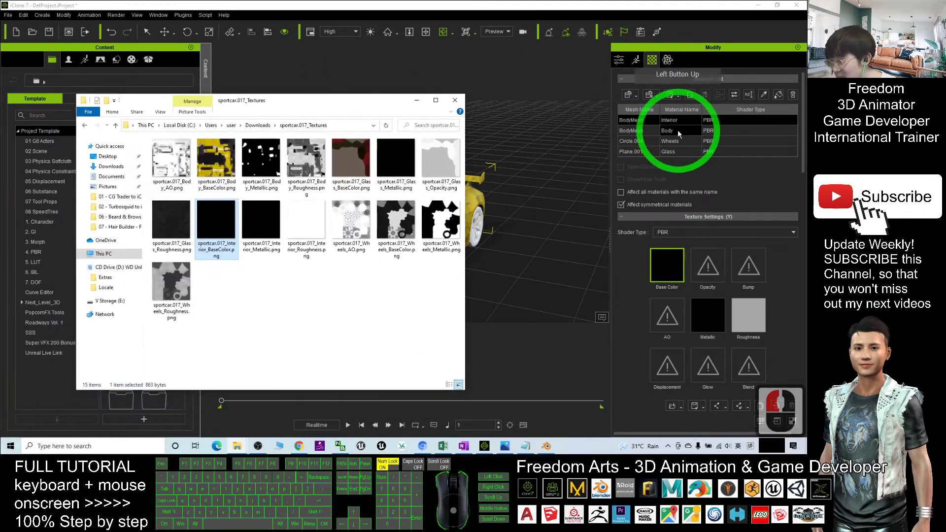
{"action": "left_click", "coordinate": [665, 130]}
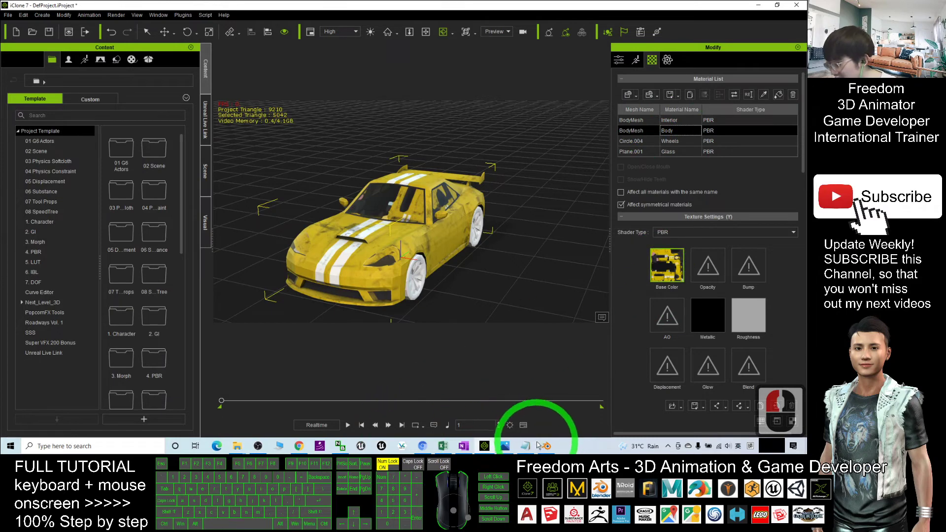
Apply sportcar.017_Glass_BaseColor.png to the Glass material's Base Color, darkening the windows.
{"action": "mouse_move", "coordinate": [238, 450]}
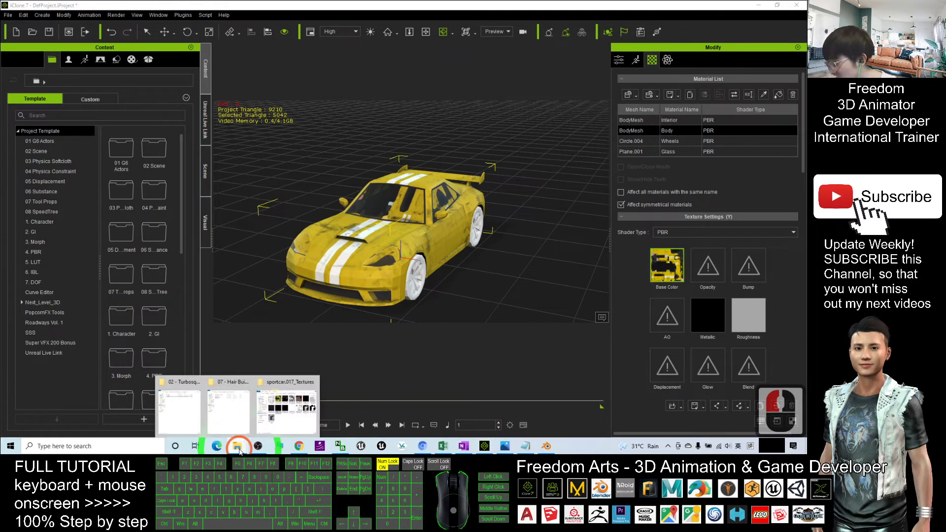
{"action": "left_click", "coordinate": [281, 401]}
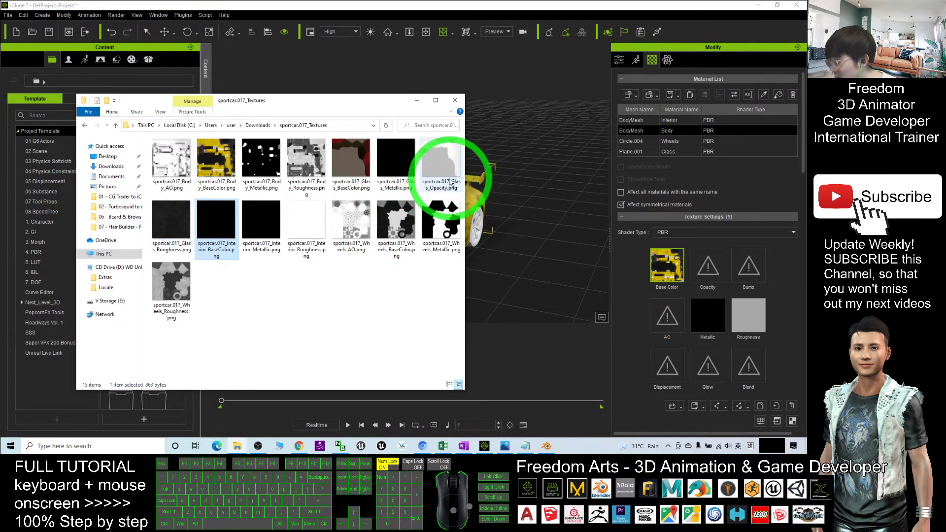
{"action": "left_click", "coordinate": [358, 166]}
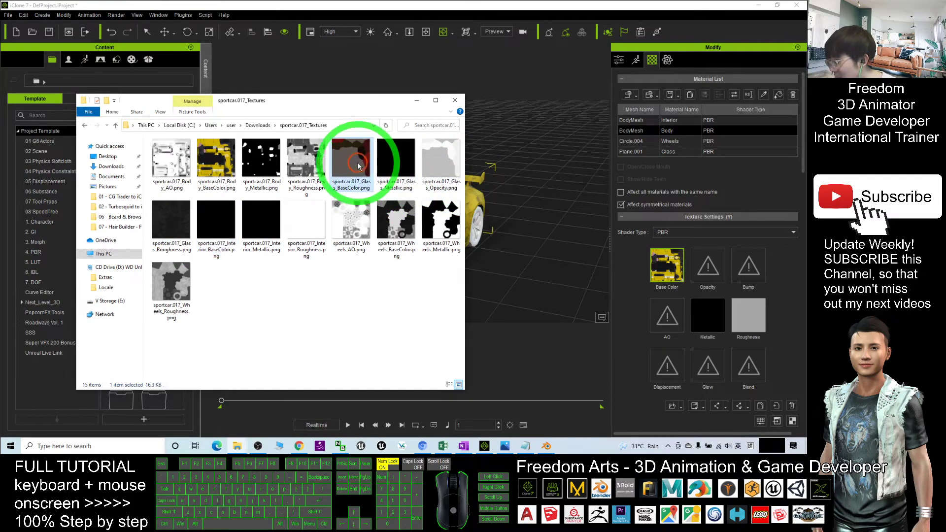
{"action": "left_click", "coordinate": [661, 152]}
{"action": "left_click", "coordinate": [656, 254]}
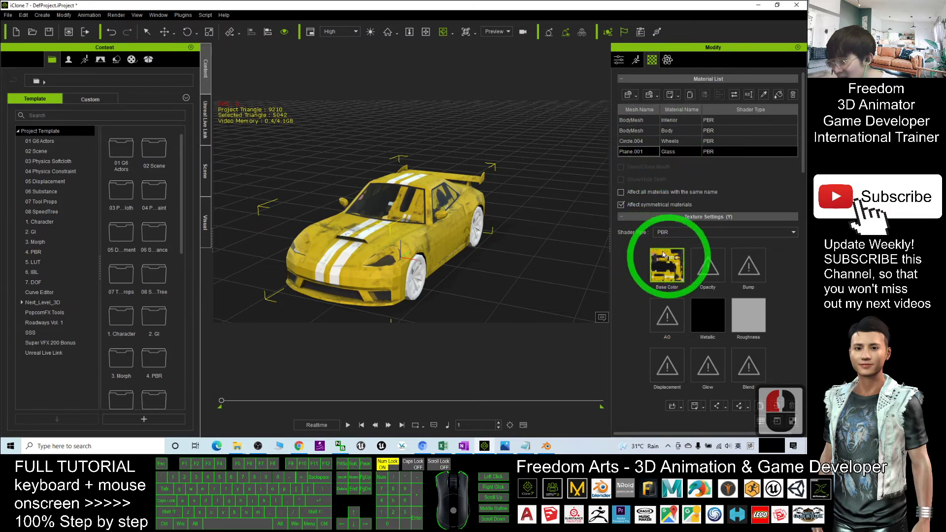
{"action": "left_click", "coordinate": [225, 439]}
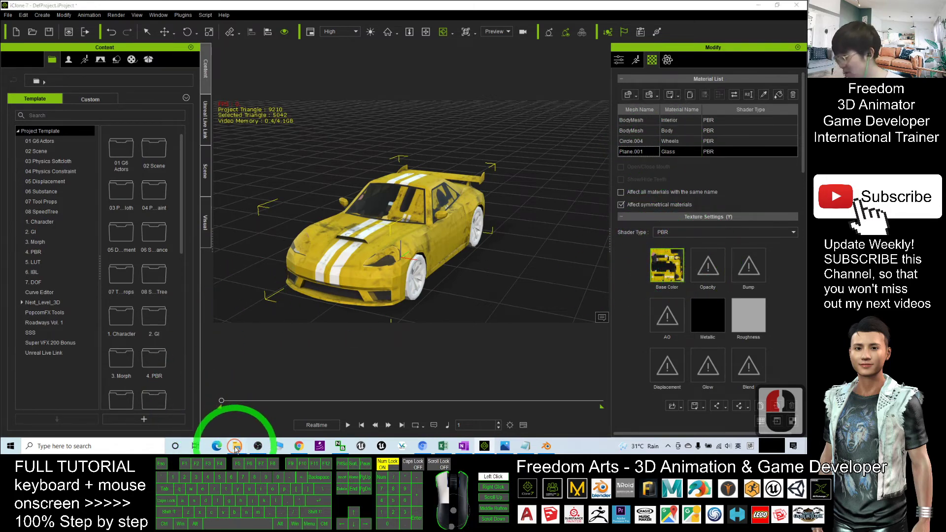
{"action": "left_click", "coordinate": [270, 416]}
{"action": "left_click", "coordinate": [362, 171]}
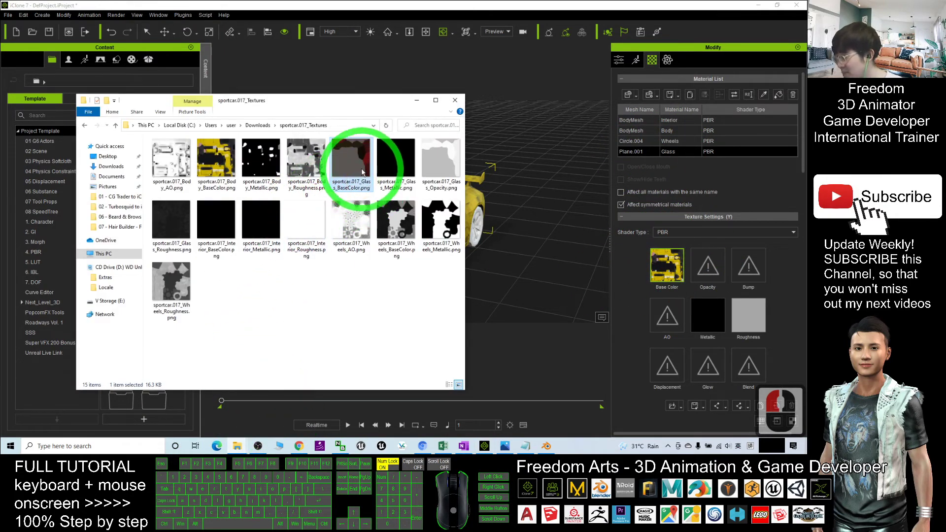
{"action": "left_click_drag", "start_coordinate": [362, 171], "coordinate": [667, 265]}
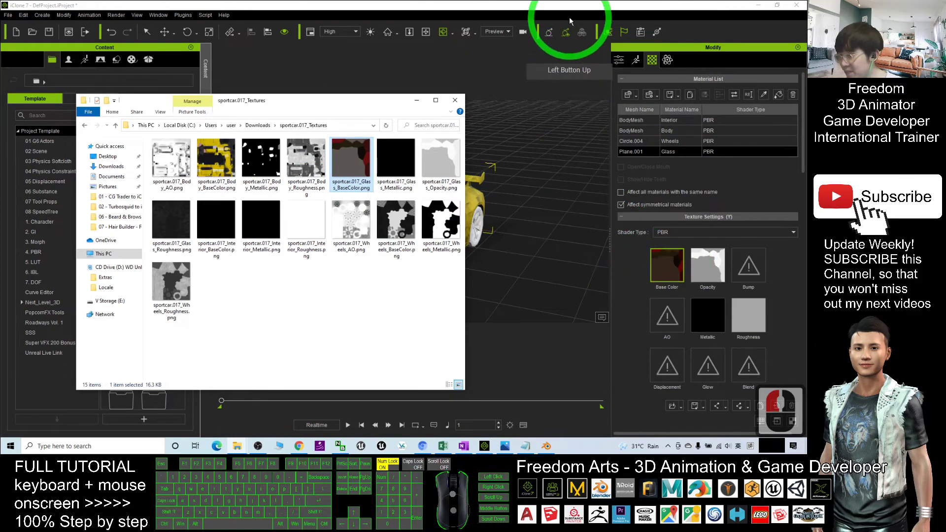
{"action": "left_click", "coordinate": [448, 204]}
{"action": "scroll", "coordinate": [445, 199], "scroll_direction": "up", "scroll_amount": 10}
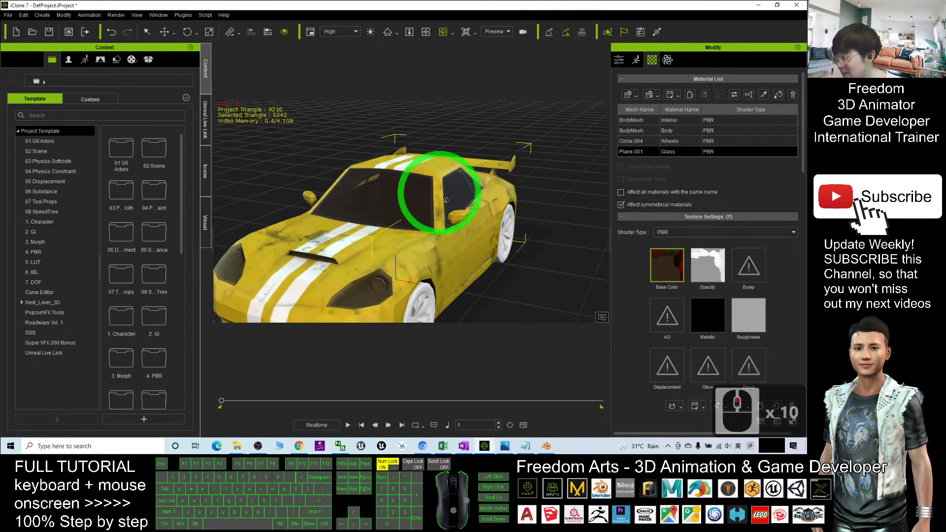
Apply sportcar.017_Wheels_BaseColor.png to the Wheels material and orbit to inspect tyres and rims.
{"action": "left_click", "coordinate": [632, 141]}
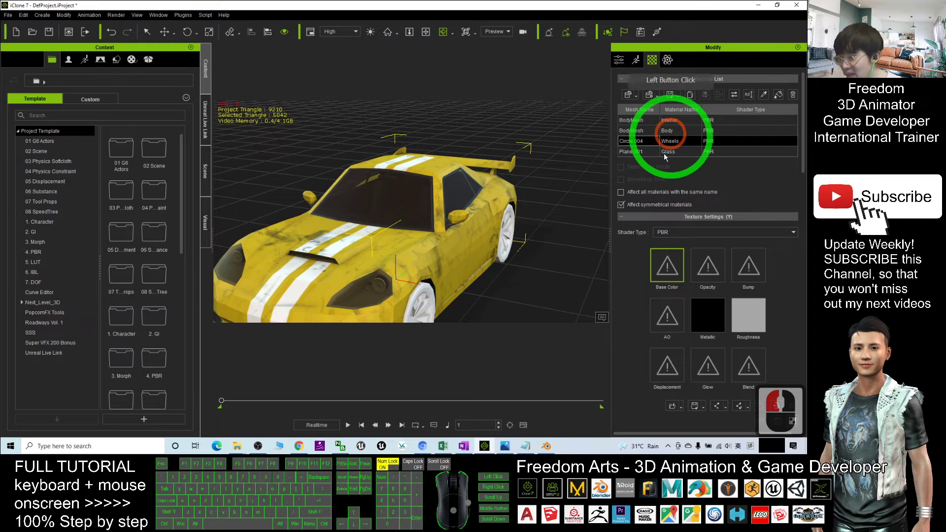
{"action": "scroll", "coordinate": [446, 254], "scroll_direction": "down", "scroll_amount": 7}
{"action": "scroll", "coordinate": [434, 274], "scroll_direction": "down", "scroll_amount": 3}
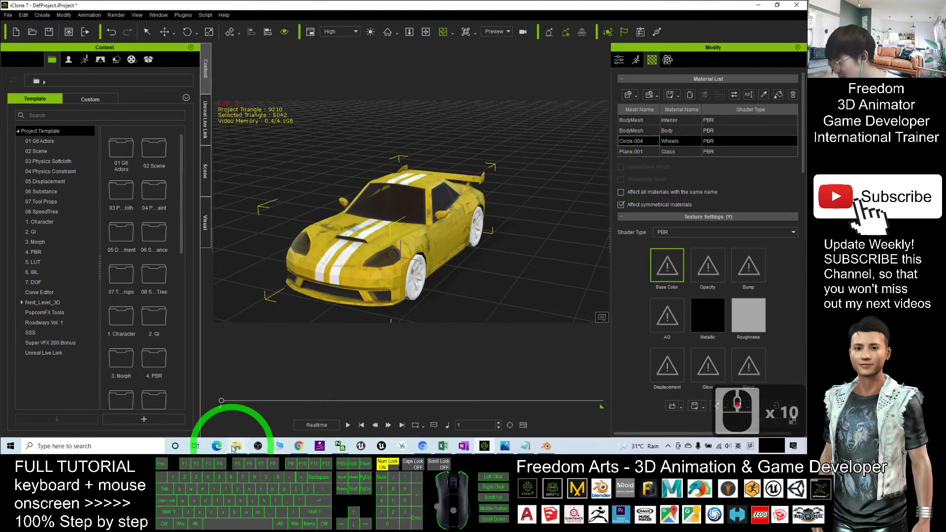
{"action": "left_click", "coordinate": [285, 400]}
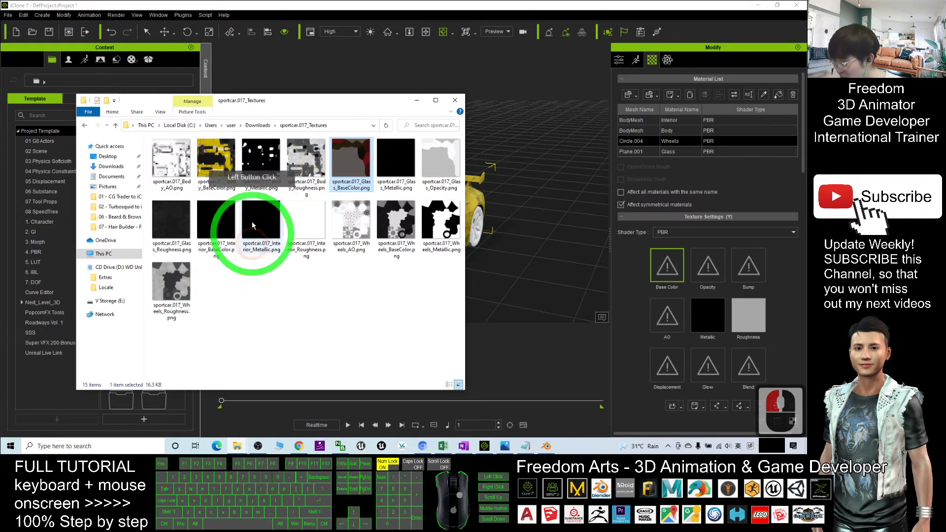
{"action": "left_click", "coordinate": [400, 230]}
{"action": "left_click_drag", "start_coordinate": [400, 230], "coordinate": [670, 262]}
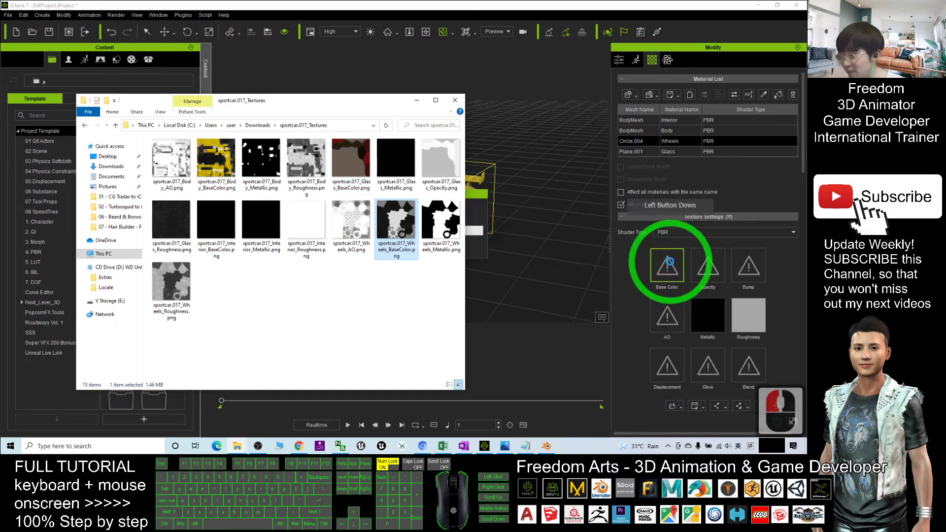
{"action": "left_click", "coordinate": [419, 5]}
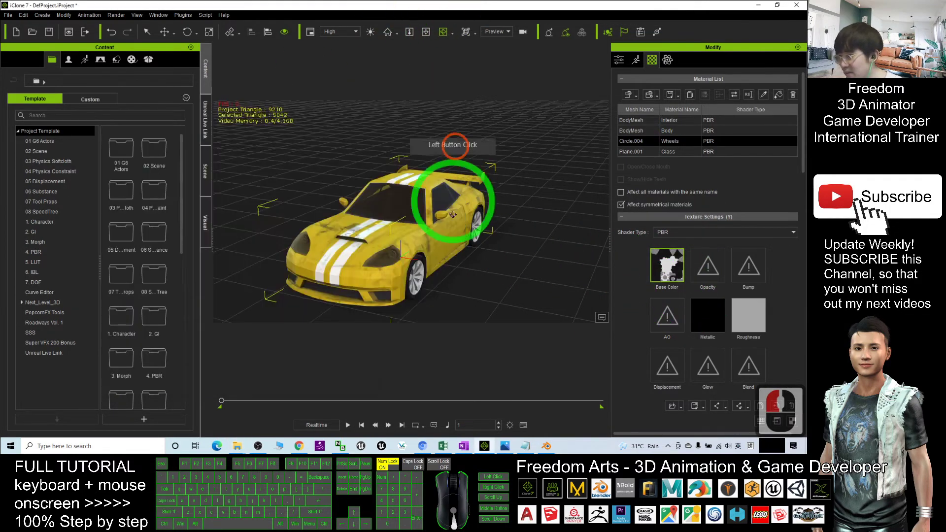
{"action": "left_click_drag", "start_coordinate": [450, 249], "coordinate": [434, 226]}
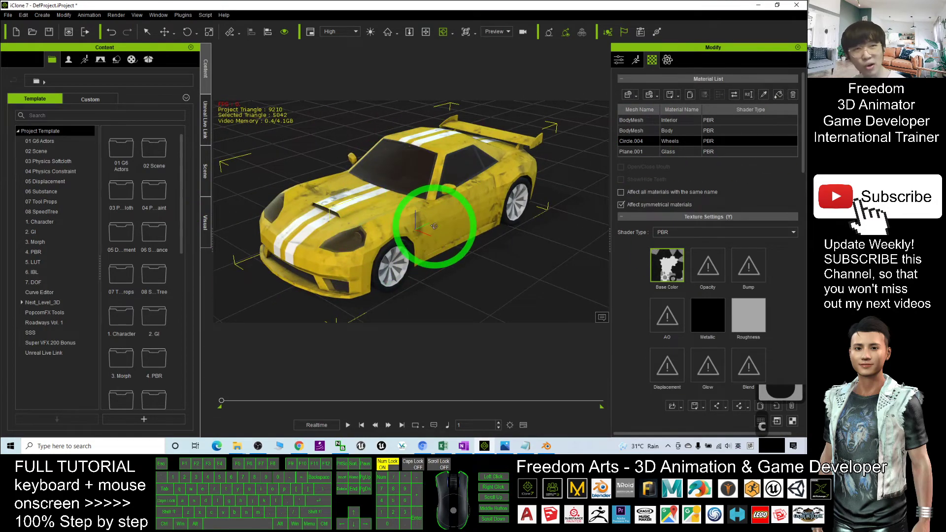
Save the textured car into the Custom Prop library as Prop1.
{"action": "left_click", "coordinate": [118, 63]}
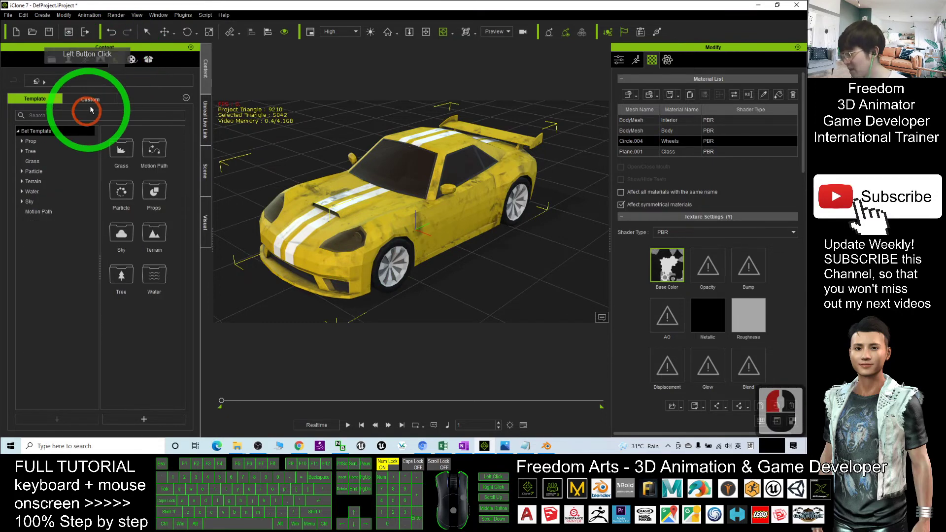
{"action": "left_click", "coordinate": [91, 101]}
{"action": "left_click", "coordinate": [44, 142]}
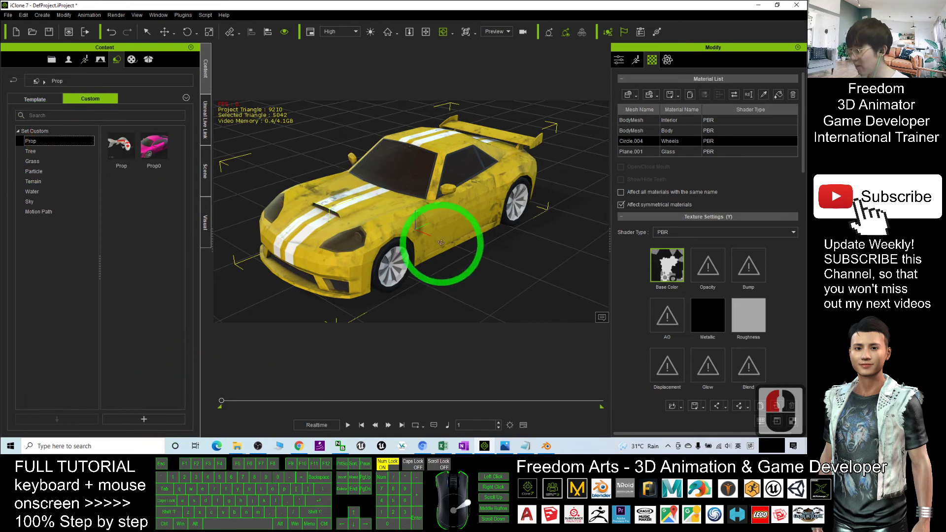
{"action": "key", "text": "x"}
{"action": "left_click_drag", "start_coordinate": [443, 246], "coordinate": [177, 402]}
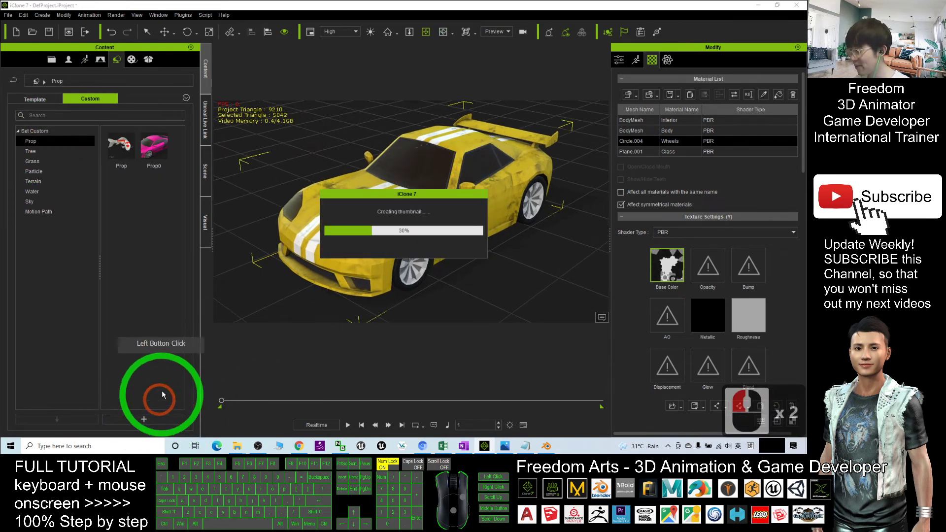
{"action": "left_click", "coordinate": [157, 172]}
{"action": "left_click", "coordinate": [132, 193]}
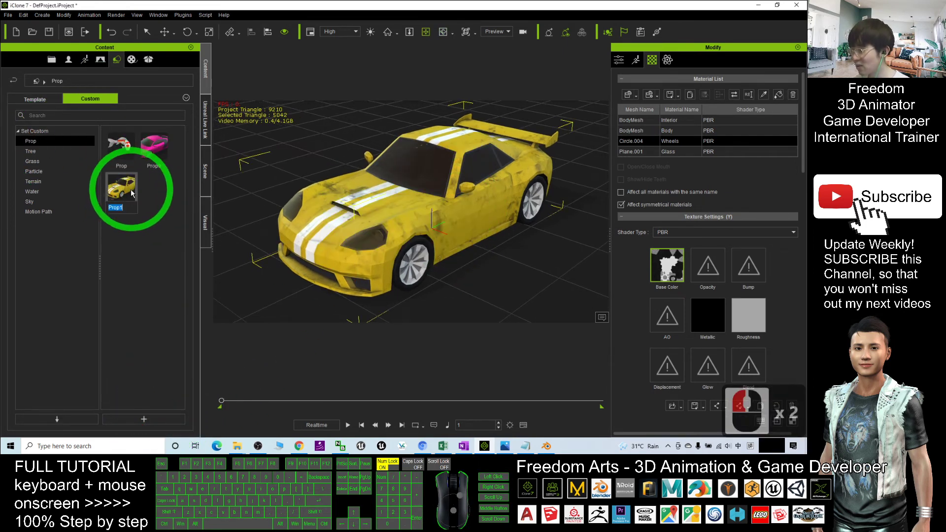
{"action": "left_click", "coordinate": [322, 189]}
Place a test copy of Prop1 in the scene, then delete it.
{"action": "scroll", "coordinate": [318, 197], "scroll_direction": "down", "scroll_amount": 20}
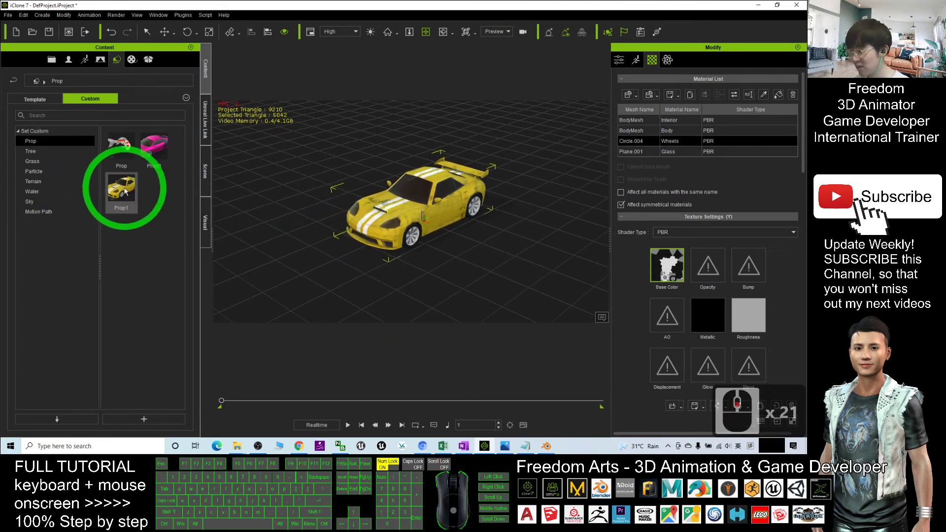
{"action": "left_click_drag", "start_coordinate": [131, 192], "coordinate": [295, 197]}
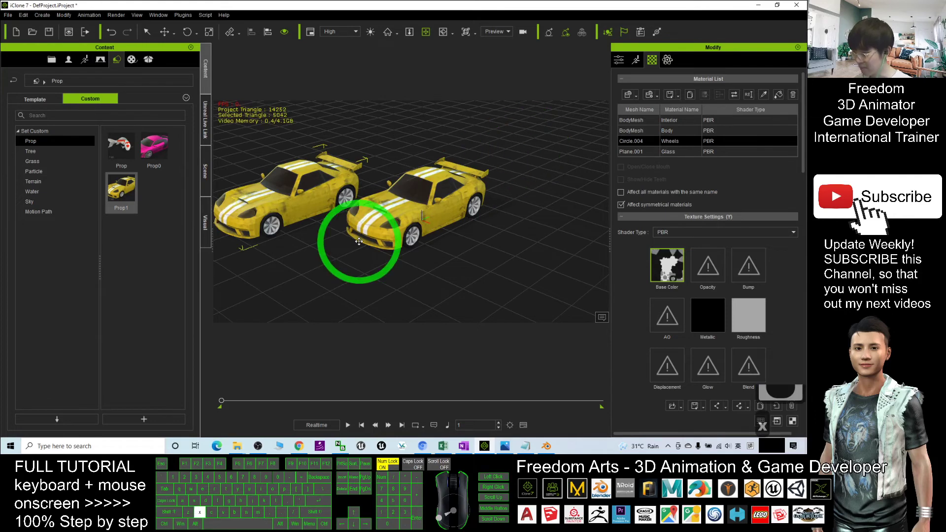
{"action": "left_click_drag", "start_coordinate": [359, 236], "coordinate": [365, 189]}
{"action": "key", "text": "Delete"}
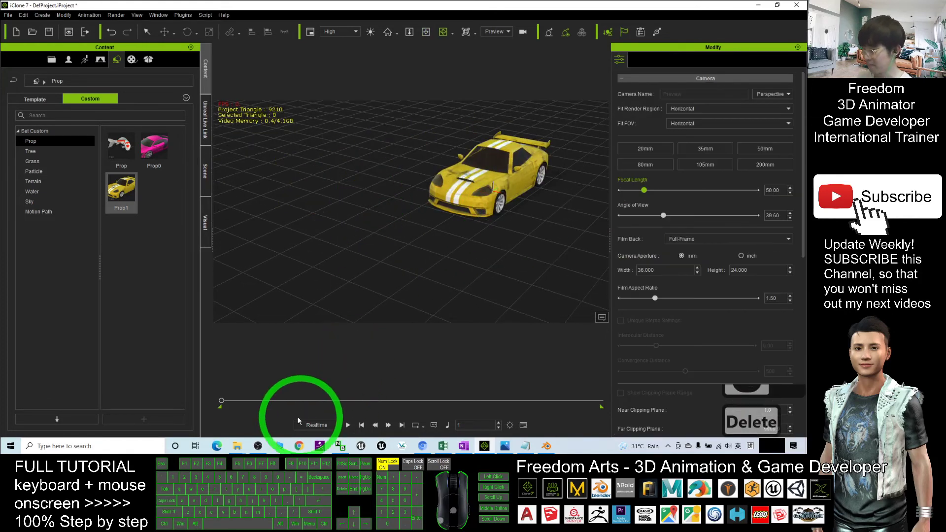
Show the TurboSquid downloads page, then bring the cover.jpg 'Turbosquid 3D To iClone7' image to the front in Photos.
{"action": "left_click", "coordinate": [299, 446]}
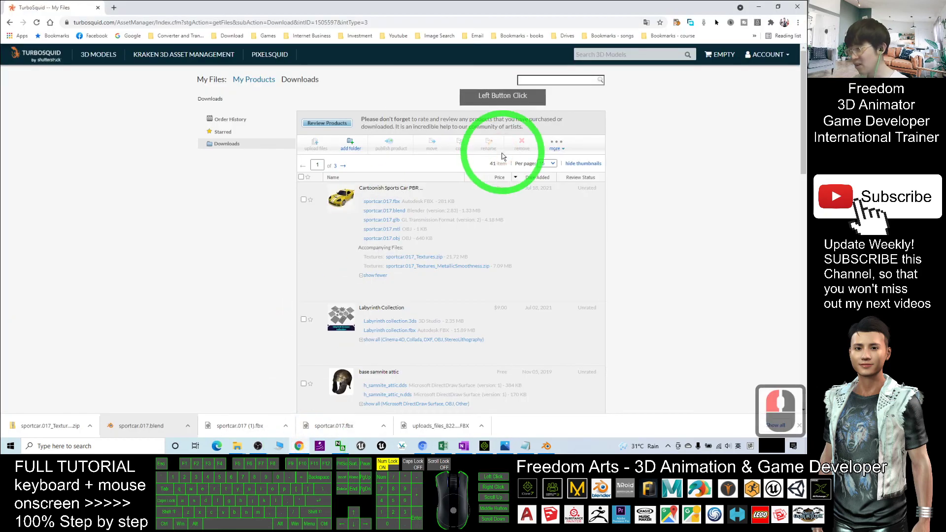
{"action": "left_click", "coordinate": [509, 447]}
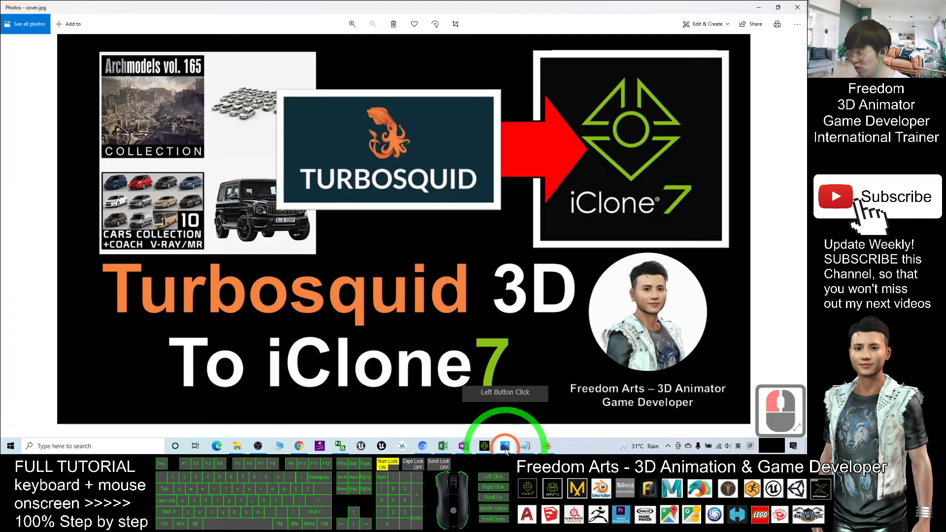